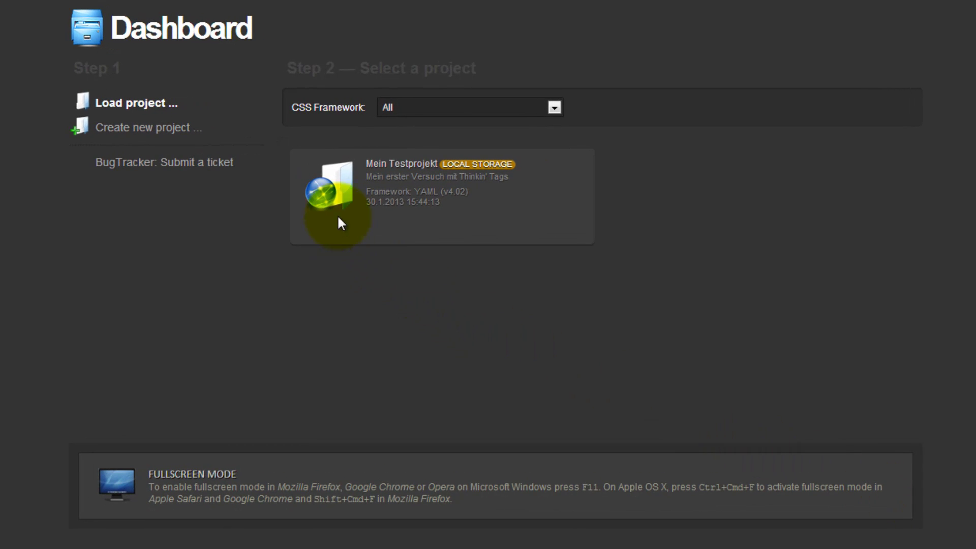
- Open the local project Mein Testprojekt and its index.html page
mouse_move(322, 183)
click(377, 231)
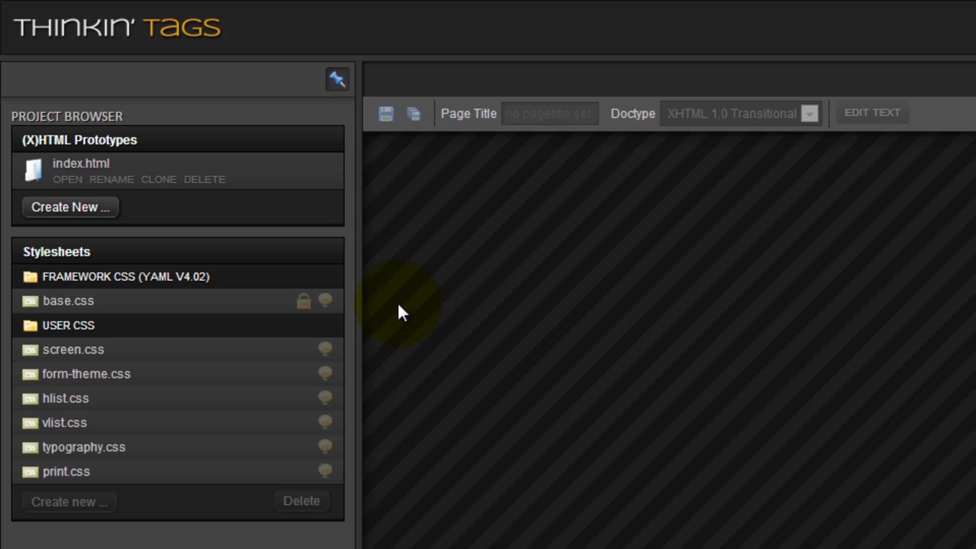
click(59, 181)
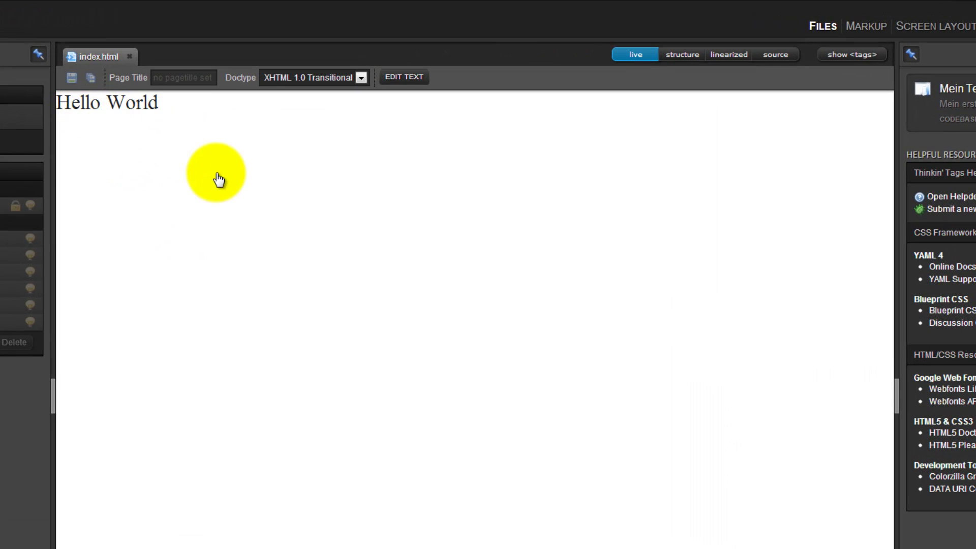
- Edit the body element's markup to remove the Hello World h1 heading, leaving the body empty, and insert the change
click(360, 228)
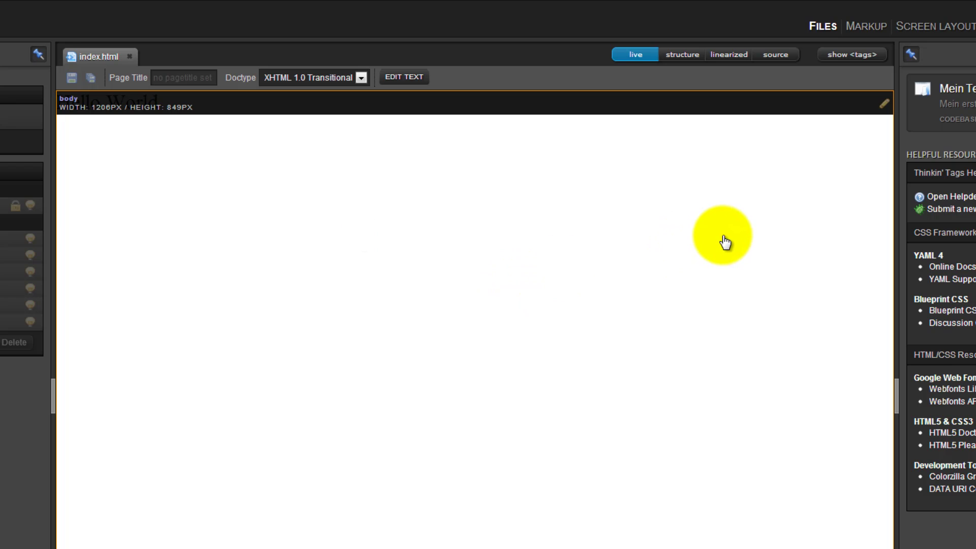
click(875, 118)
drag(319, 127, 173, 131)
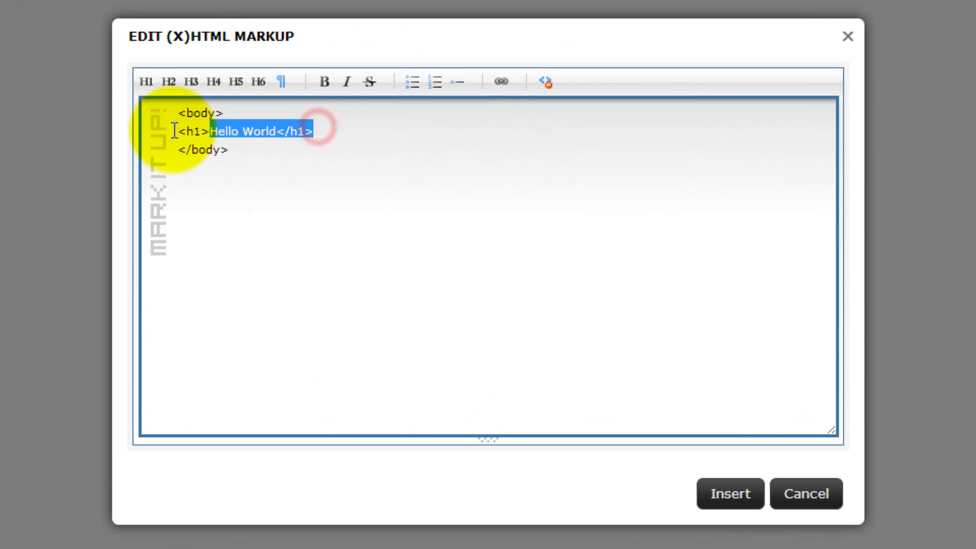
key(BackSpace)
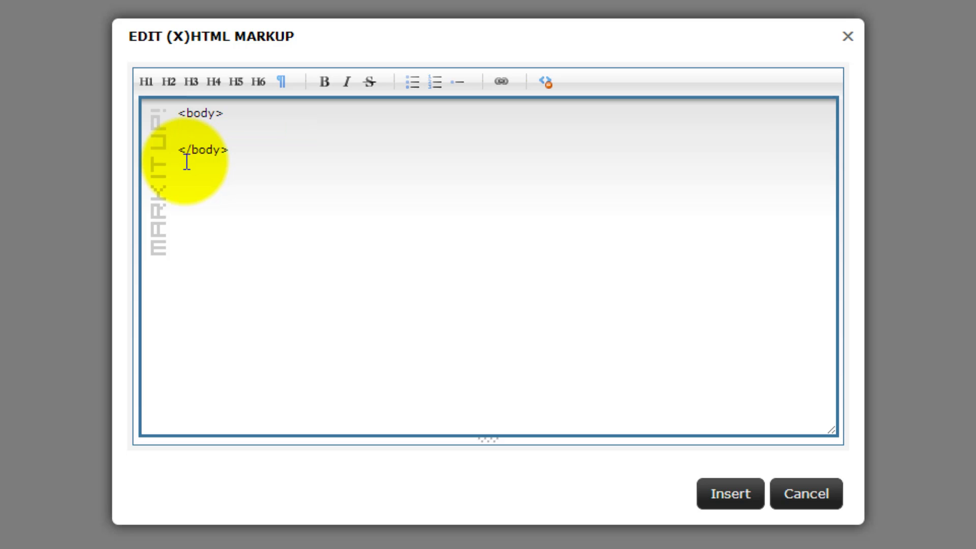
key(BackSpace)
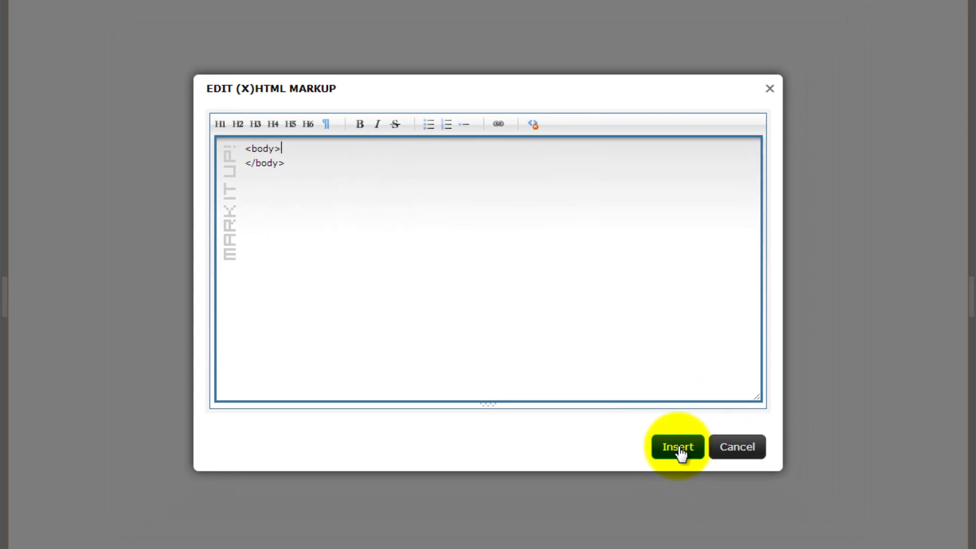
click(731, 495)
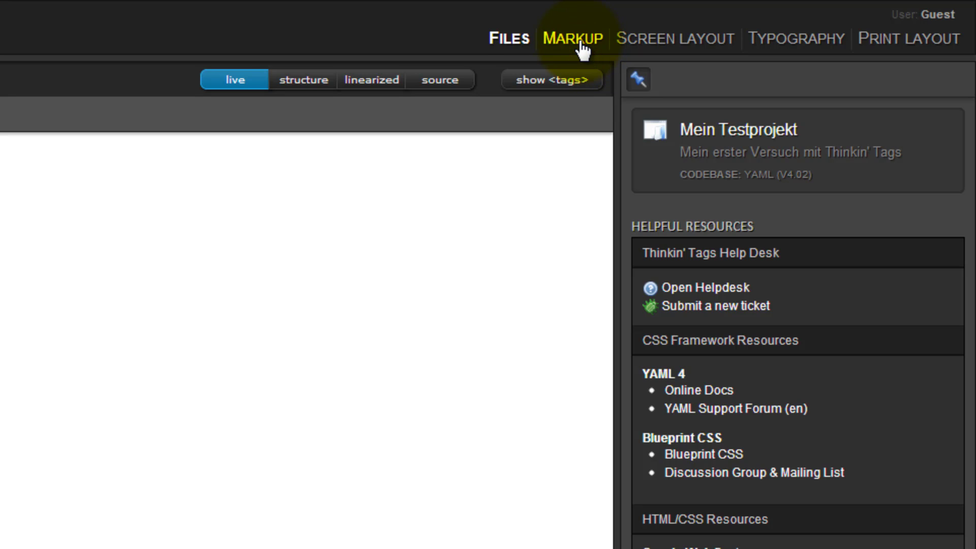
- Switch to the Markup workspace and toggle the selection of the empty body element in the structure view
click(583, 51)
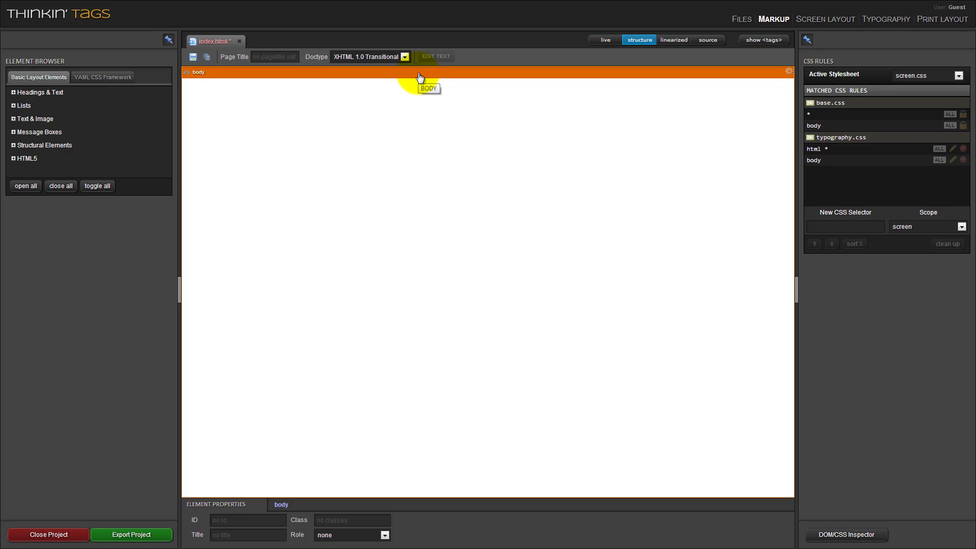
click(451, 261)
click(381, 283)
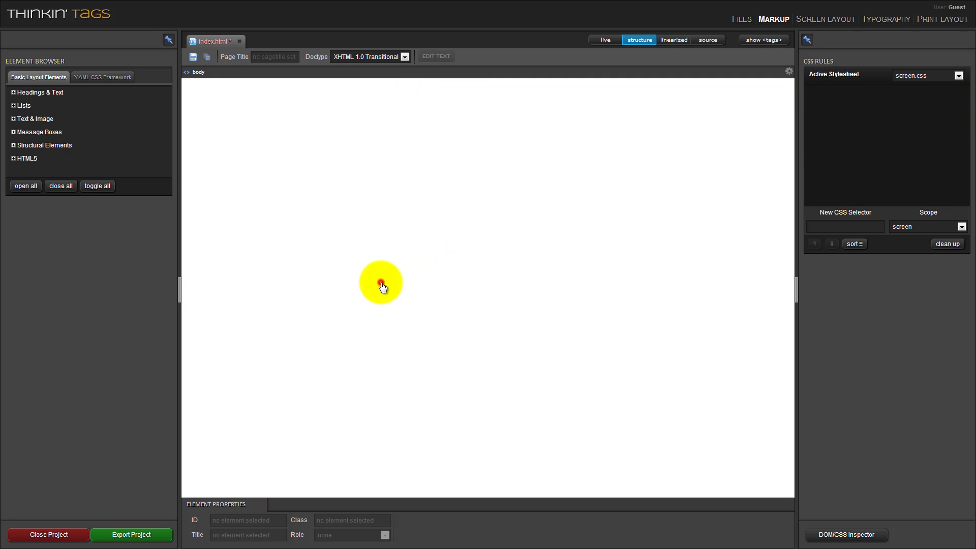
click(472, 286)
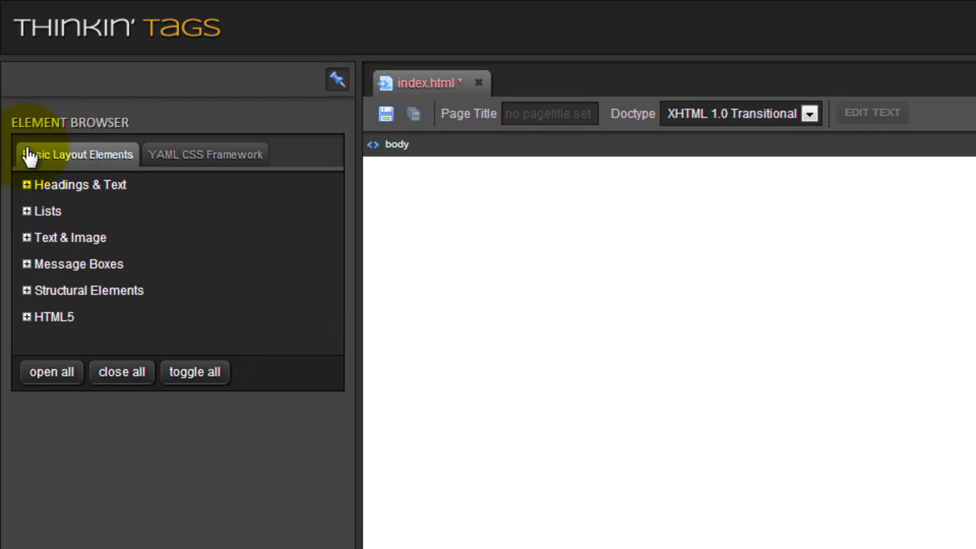
- Browse the basic layout elements, showing the contents of the HTML5 and Structural Elements groups
click(25, 185)
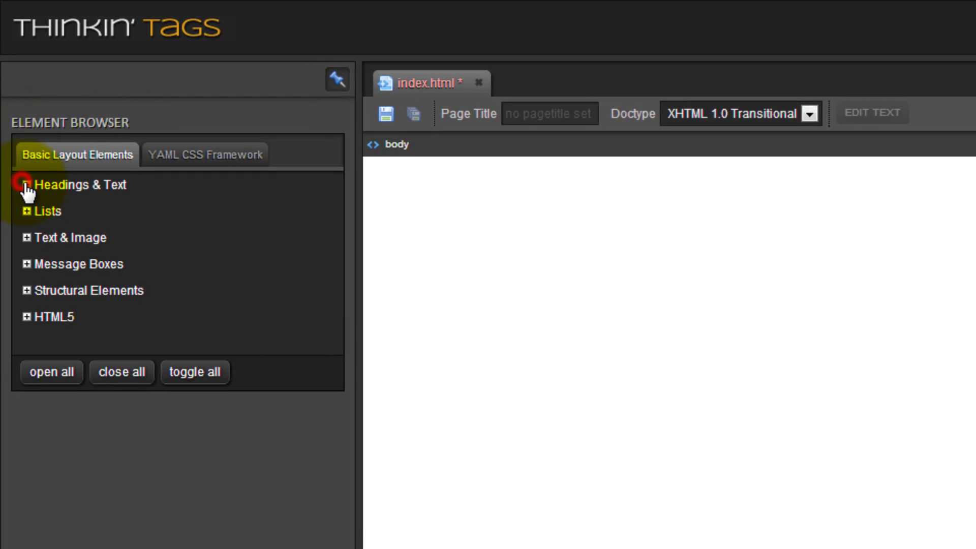
click(25, 184)
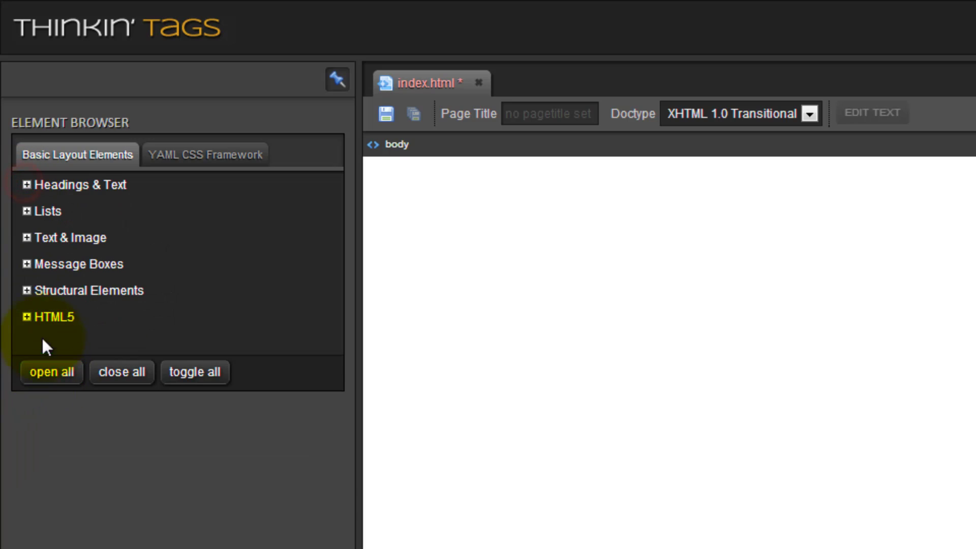
click(27, 316)
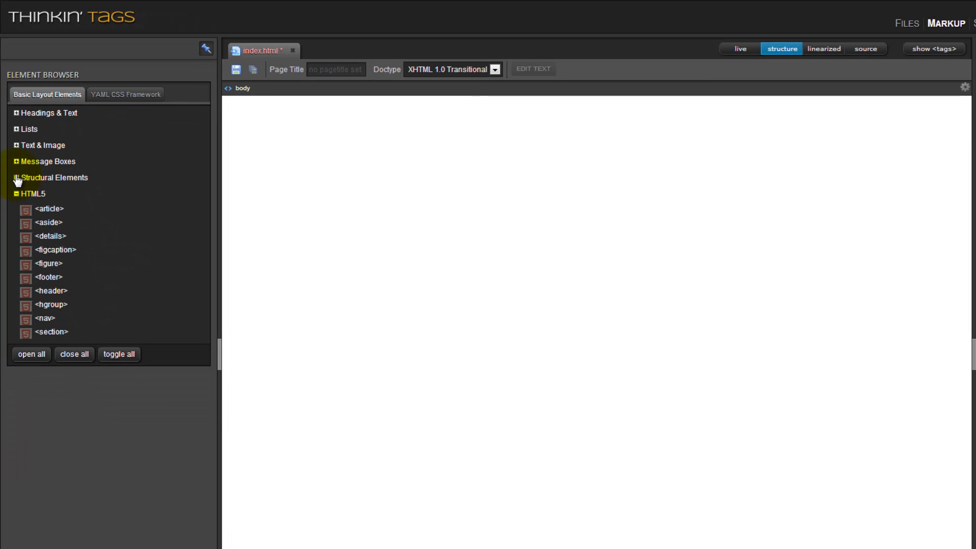
click(16, 177)
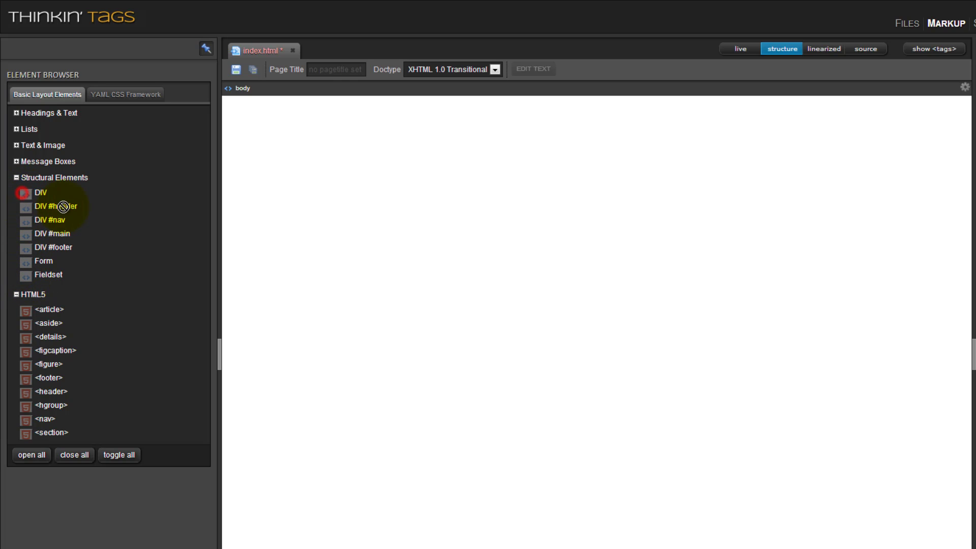
- Try to place a DIV on the page without a selected target element, and collapse the Structural Elements and HTML5 groups
drag(23, 197, 282, 222)
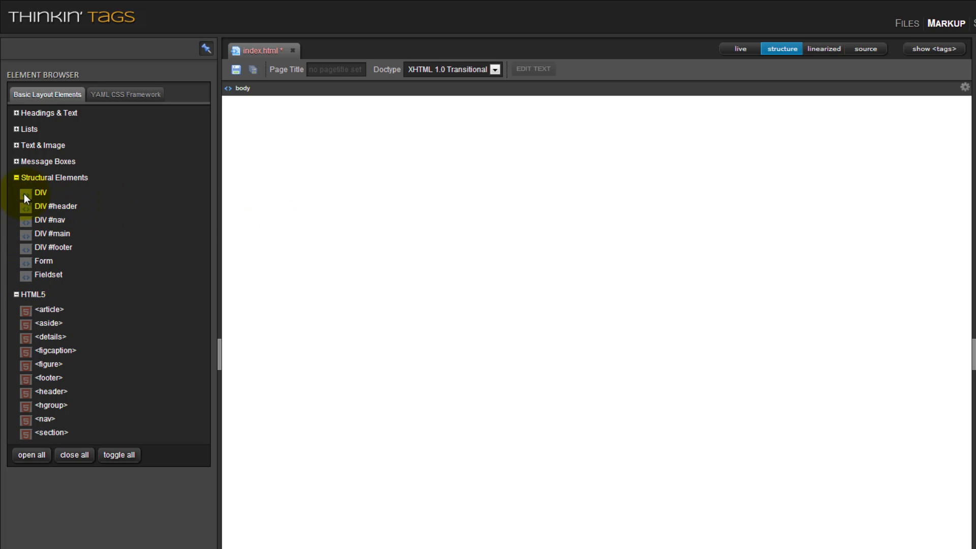
drag(24, 195, 405, 218)
click(16, 178)
click(17, 193)
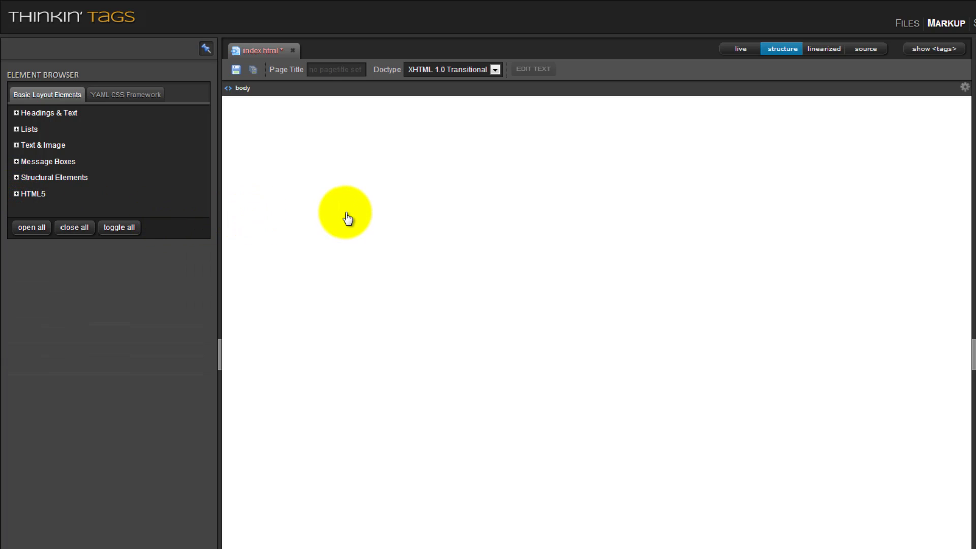
- Insert a Heading Level 1 element into the selected body and delete it again
click(125, 95)
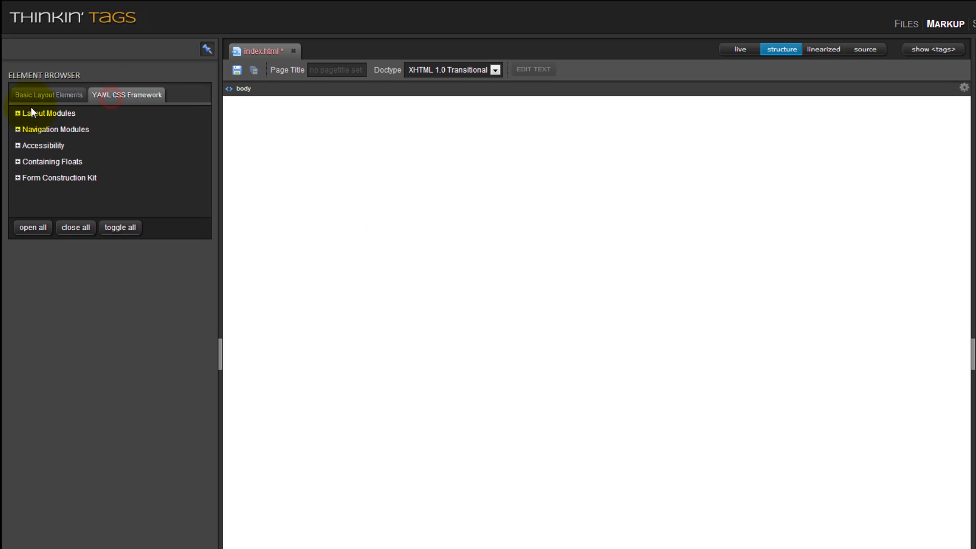
click(47, 95)
click(17, 112)
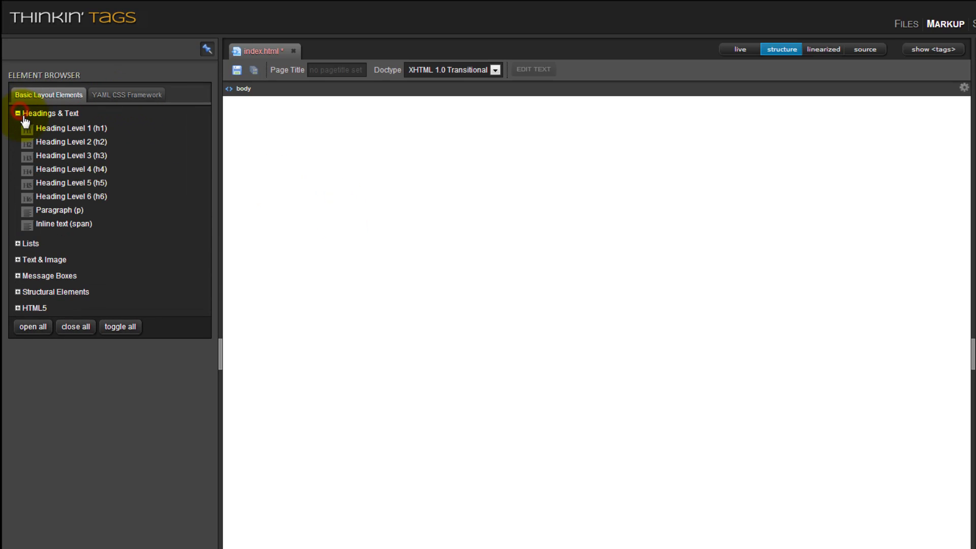
click(457, 97)
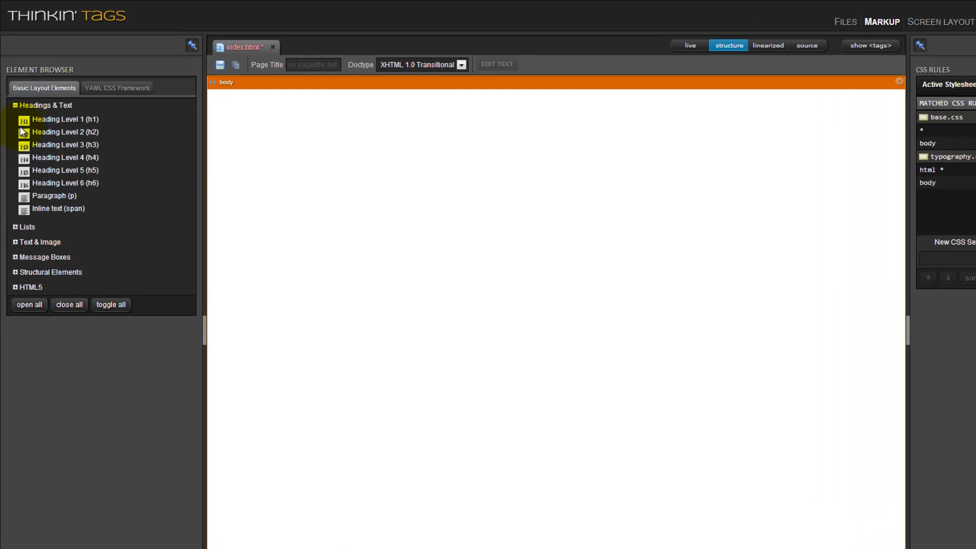
drag(26, 143, 385, 141)
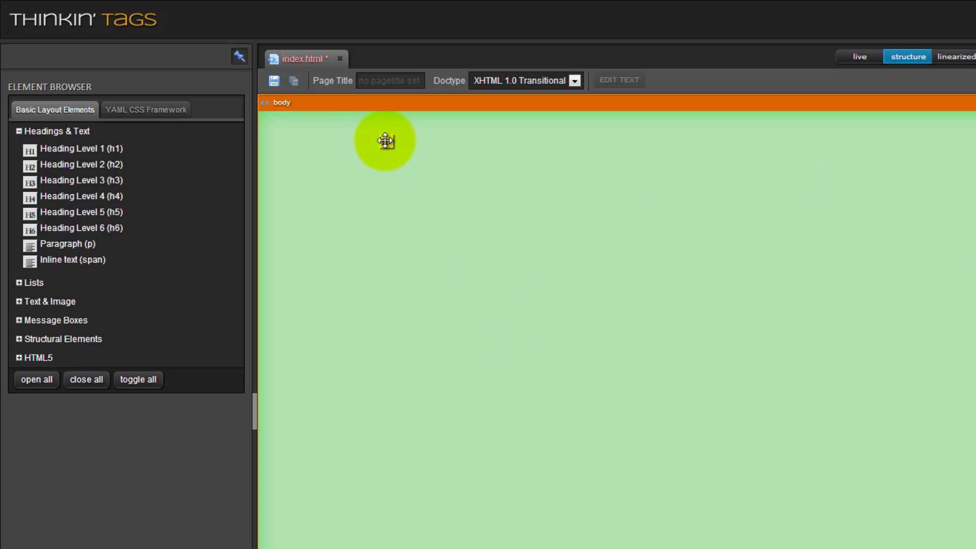
drag(386, 141, 387, 142)
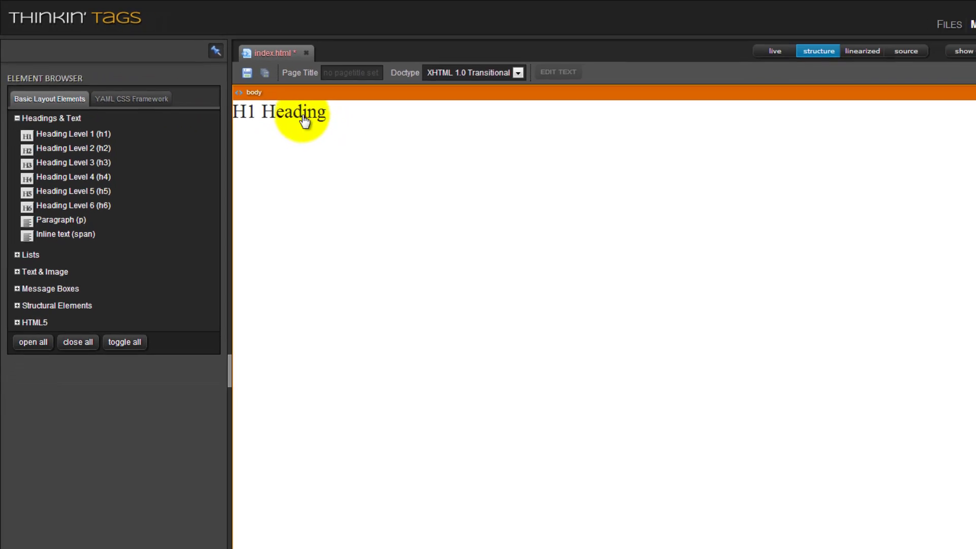
click(304, 121)
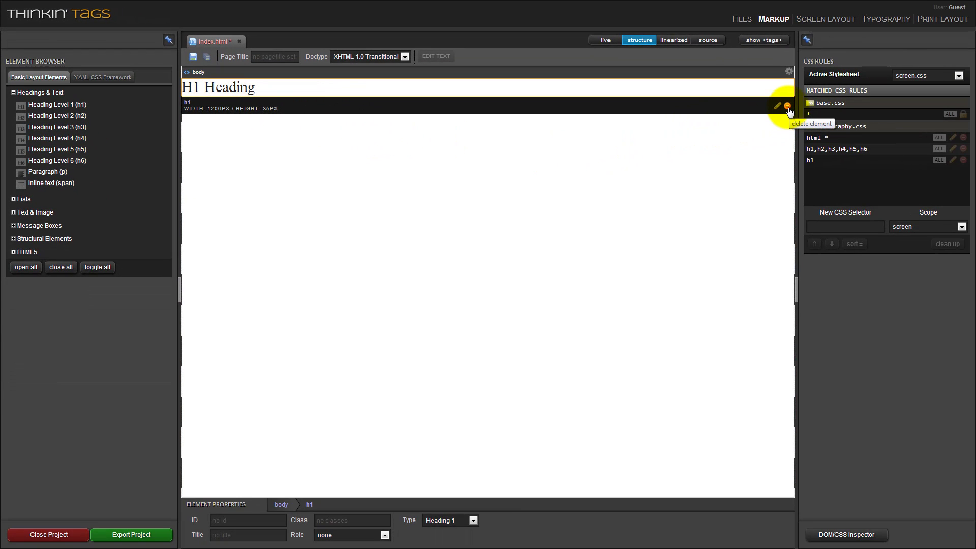
click(787, 106)
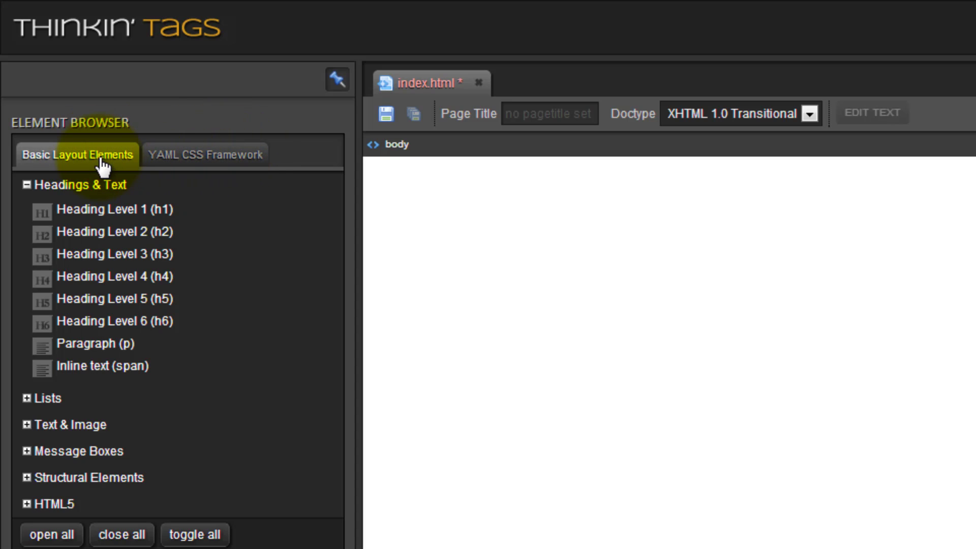
- Insert two Fullpage Blocks from the YAML layout modules into the body, with the IDs header and nav
click(201, 154)
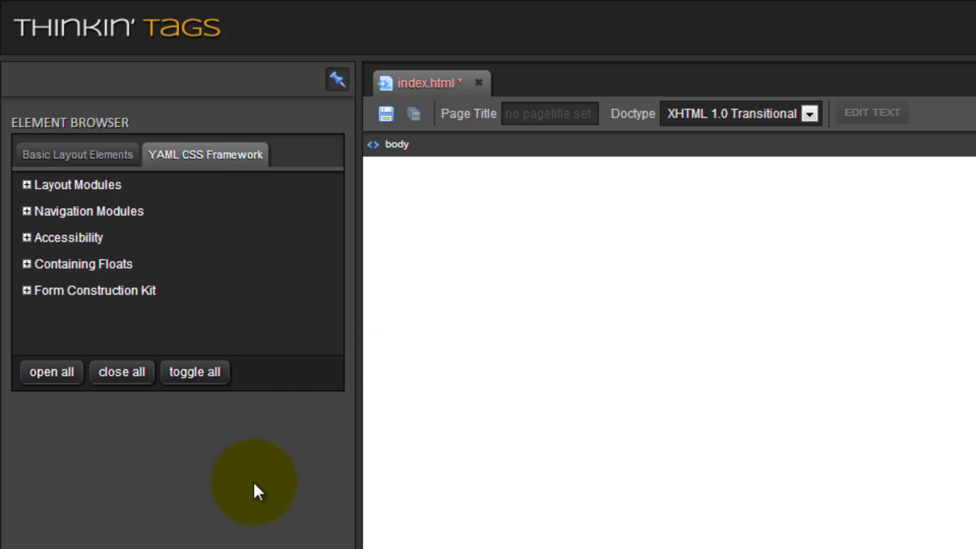
click(26, 185)
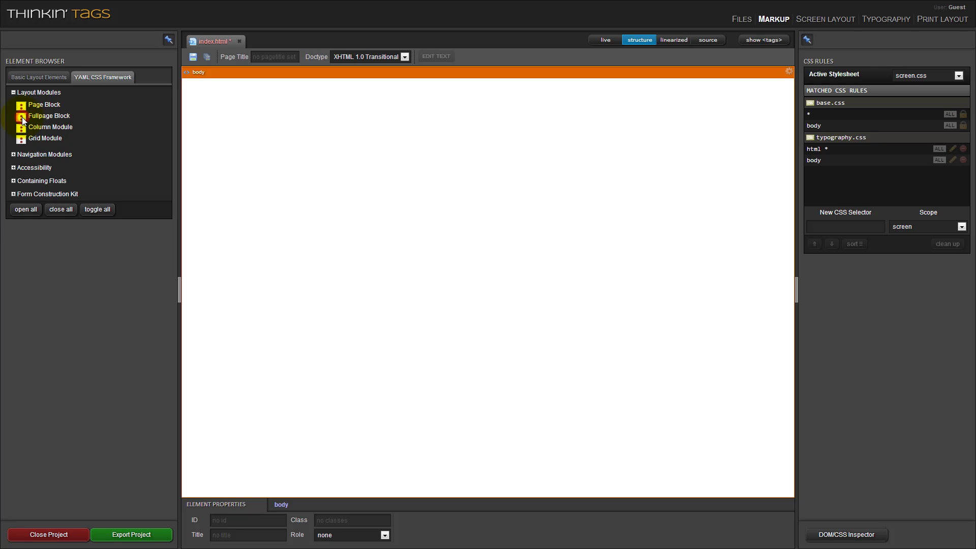
drag(22, 117, 154, 153)
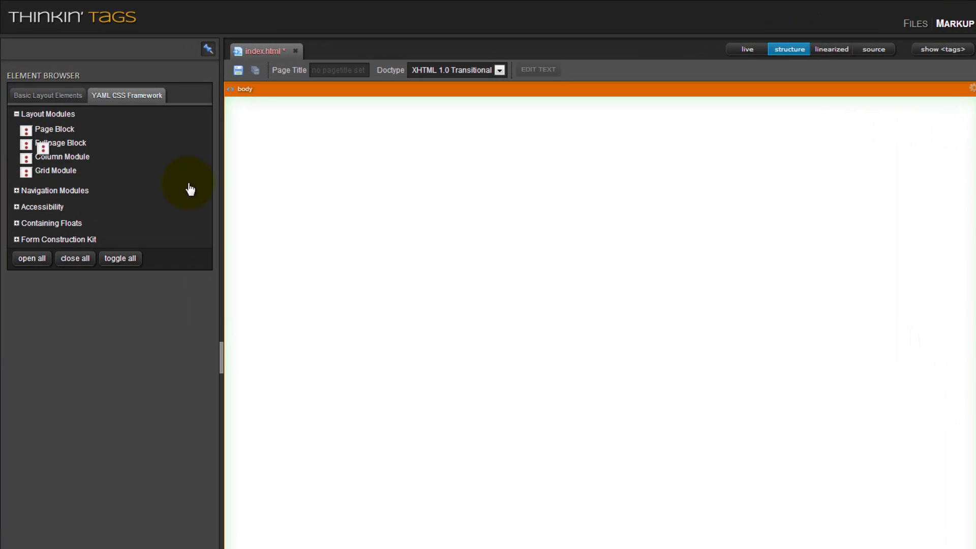
drag(191, 190, 552, 238)
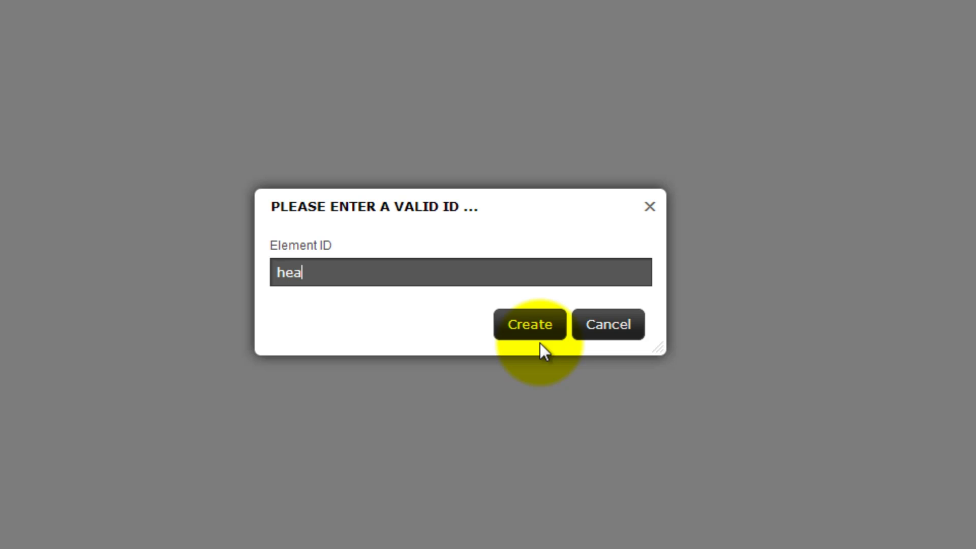
text(header)
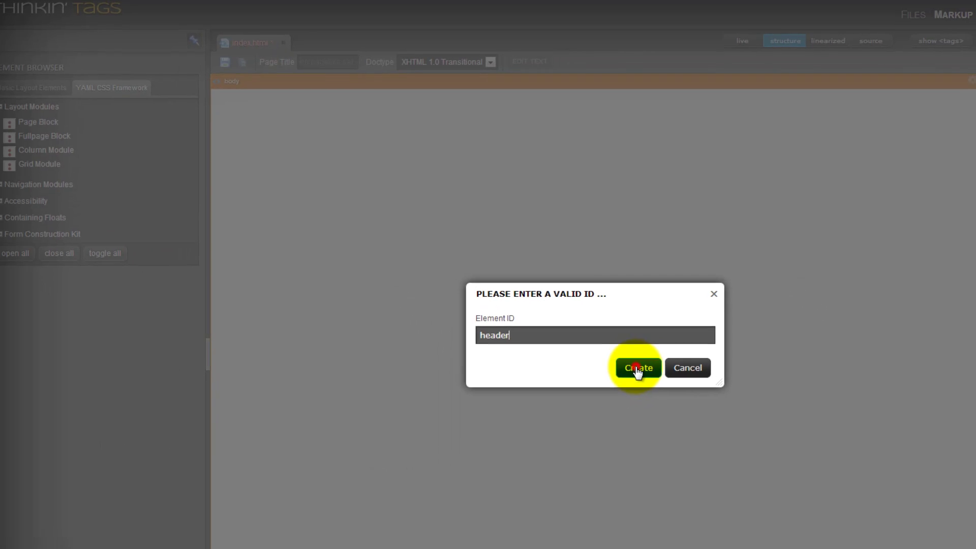
click(533, 328)
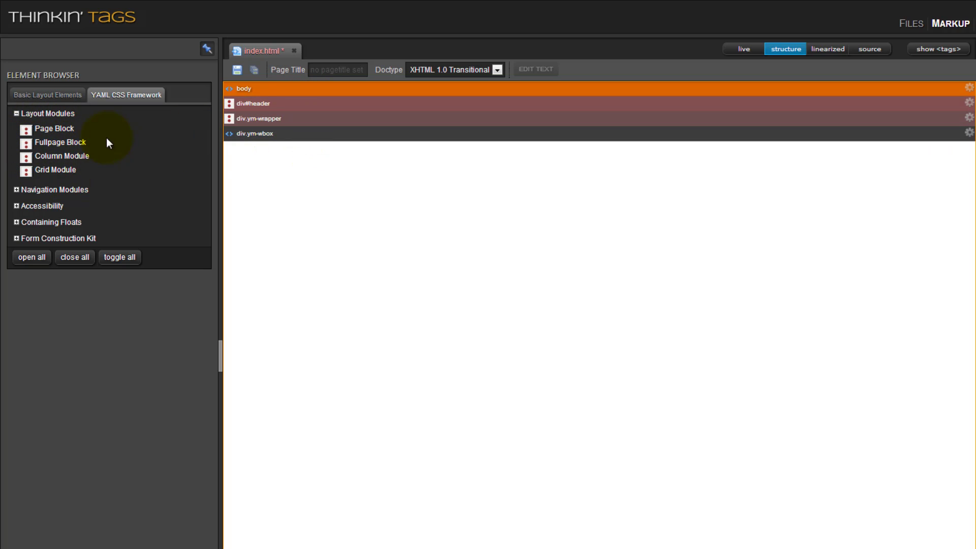
drag(29, 145, 545, 302)
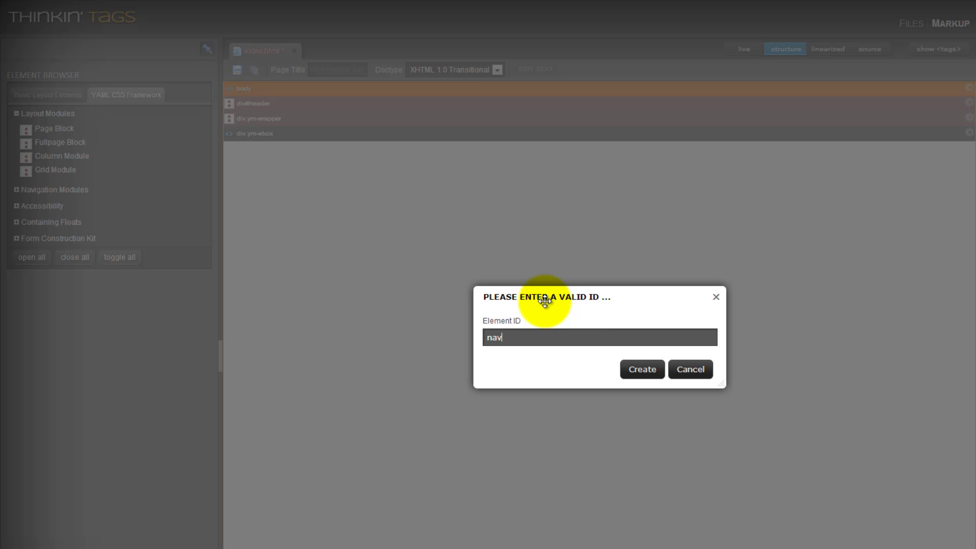
click(646, 374)
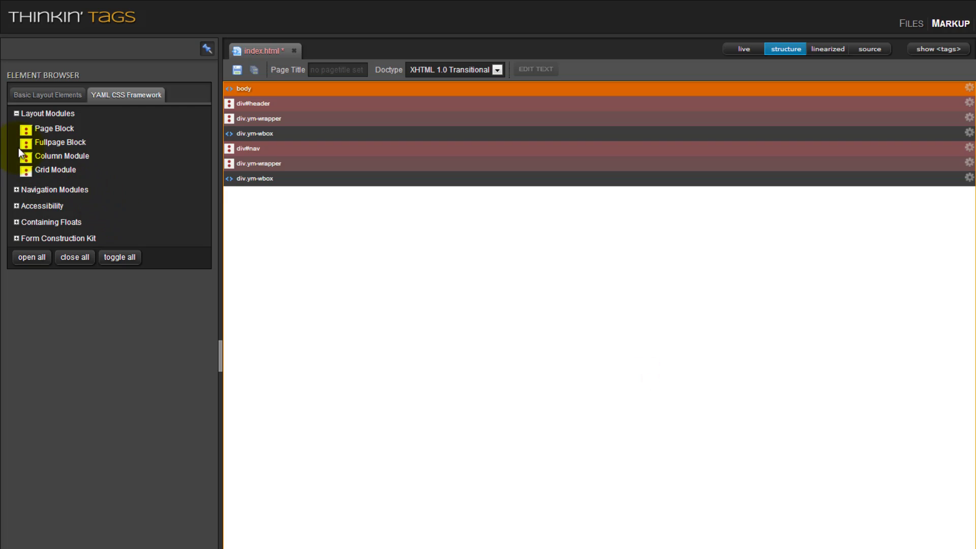
- Insert a third Fullpage Block into the body, trying the duplicate ID nav before creating it with the ID main
drag(24, 144, 410, 327)
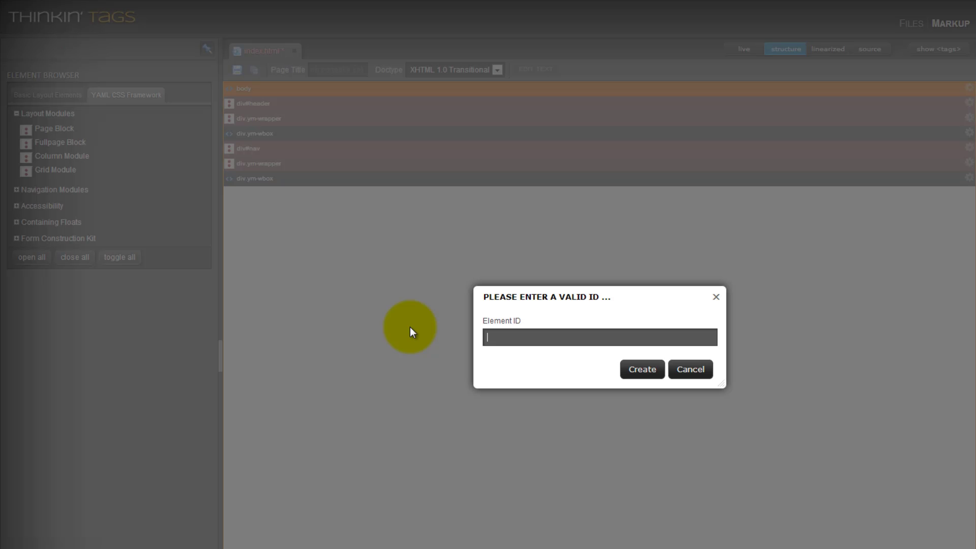
text(nav)
click(640, 375)
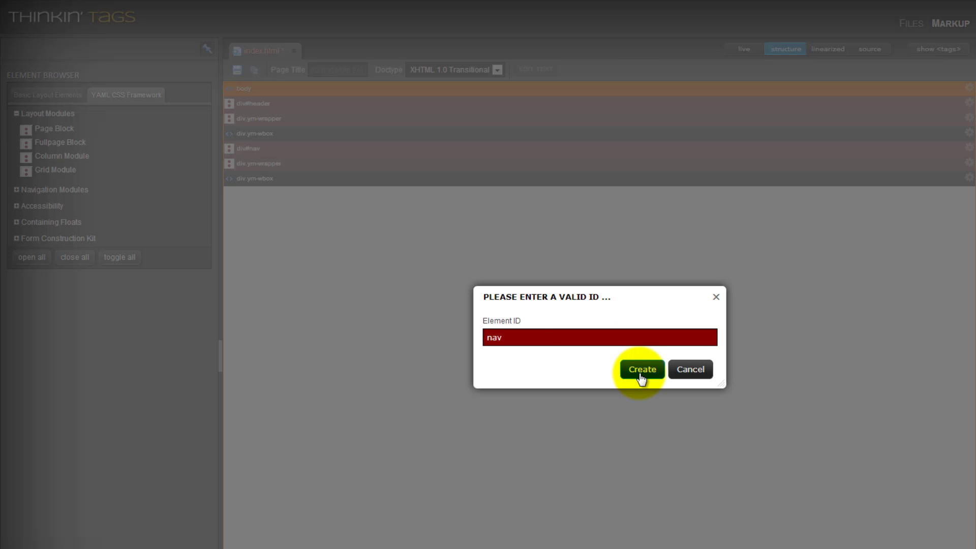
click(520, 338)
double_click(518, 336)
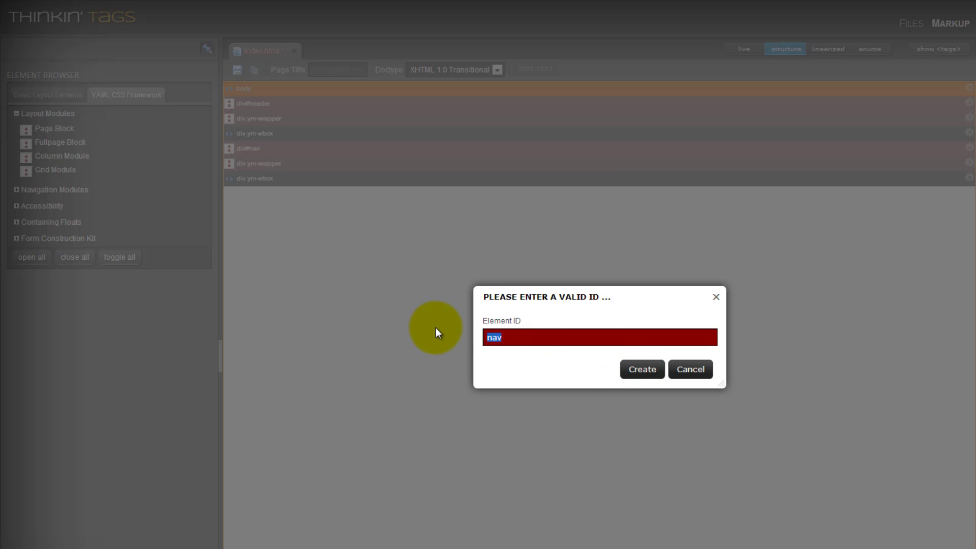
text(main)
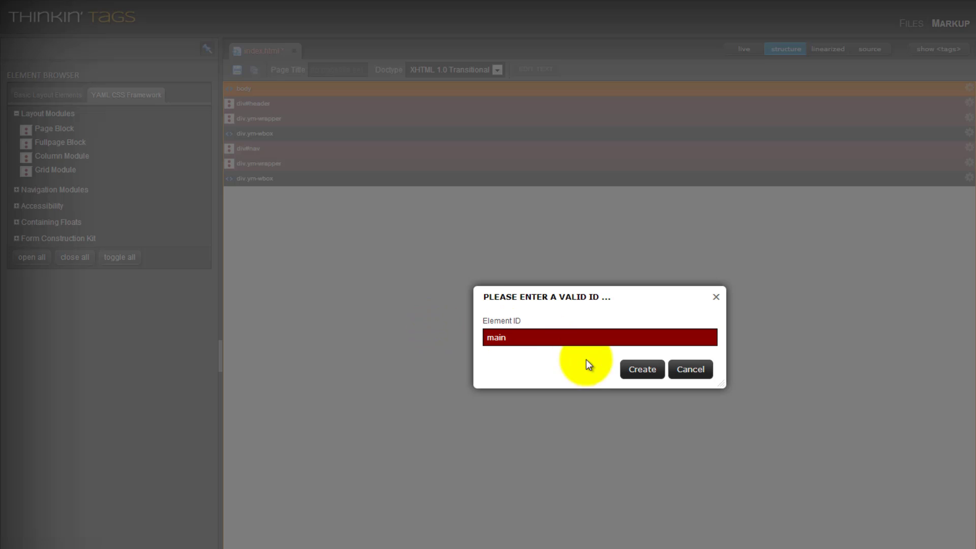
click(650, 377)
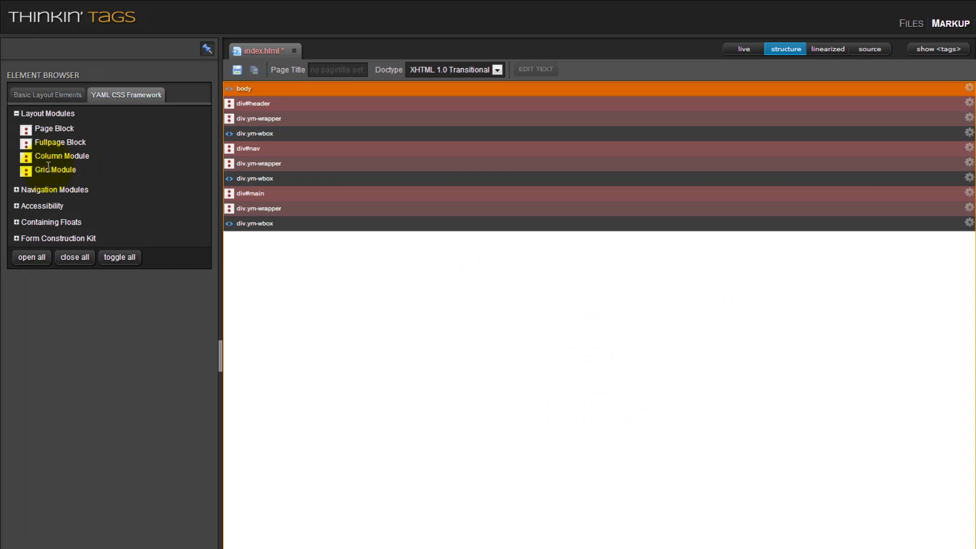
- Add a fourth Fullpage Block to the body with the ID footer
drag(23, 142, 432, 368)
text(footer)
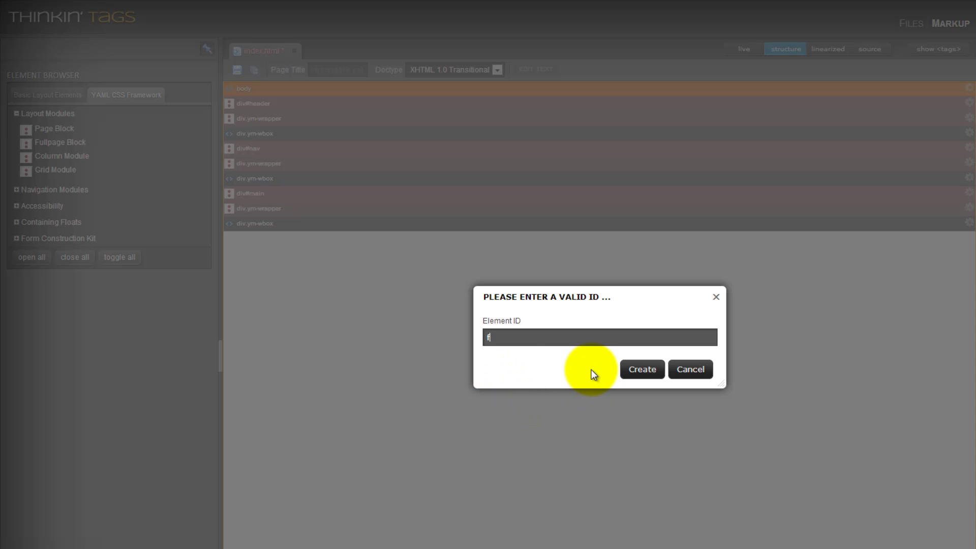
click(632, 369)
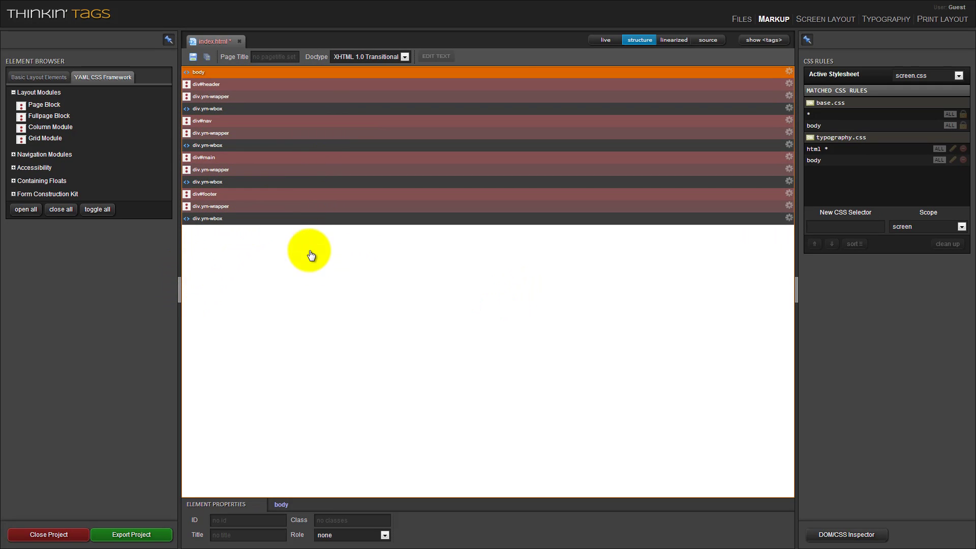
- In the screen layout properties, set the global maximum width to 80em and the alignment to center
click(824, 21)
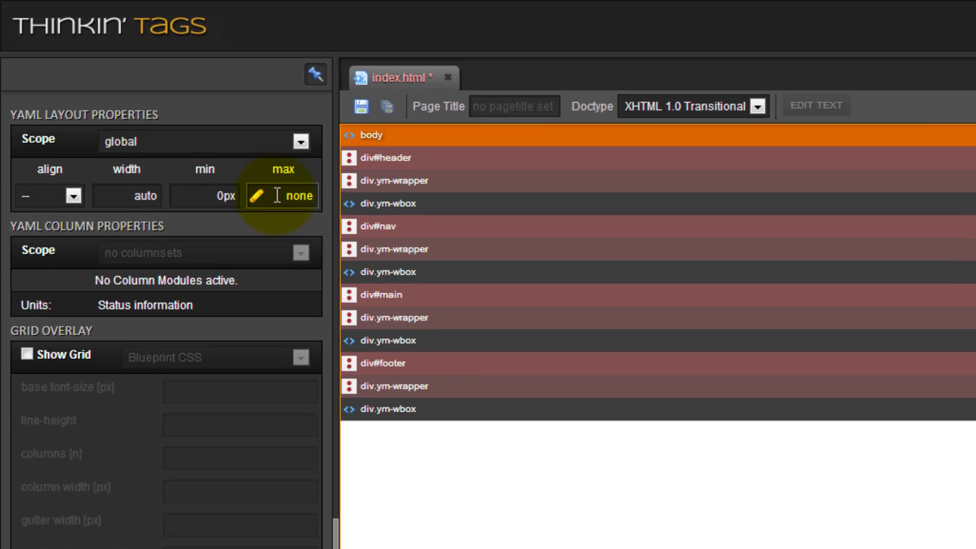
click(294, 209)
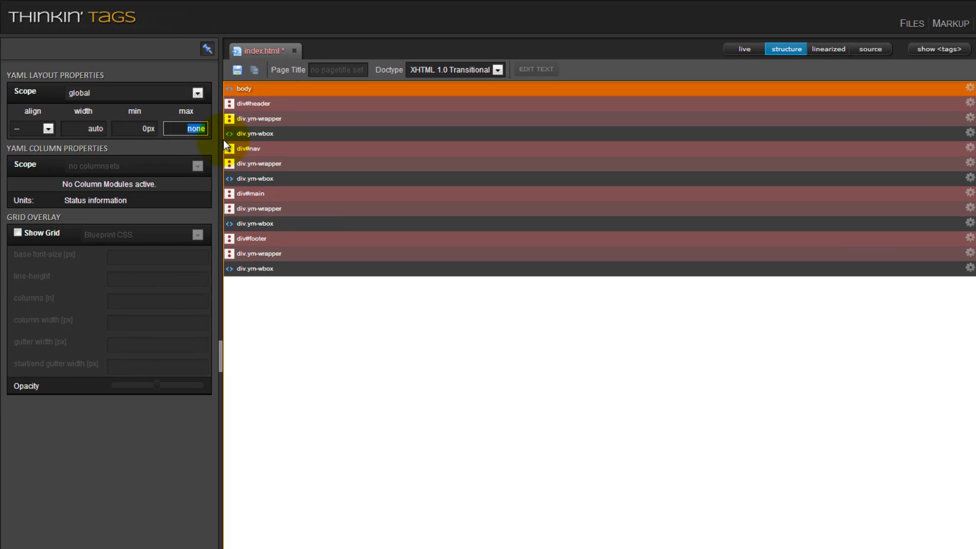
text(80em)
key(Return)
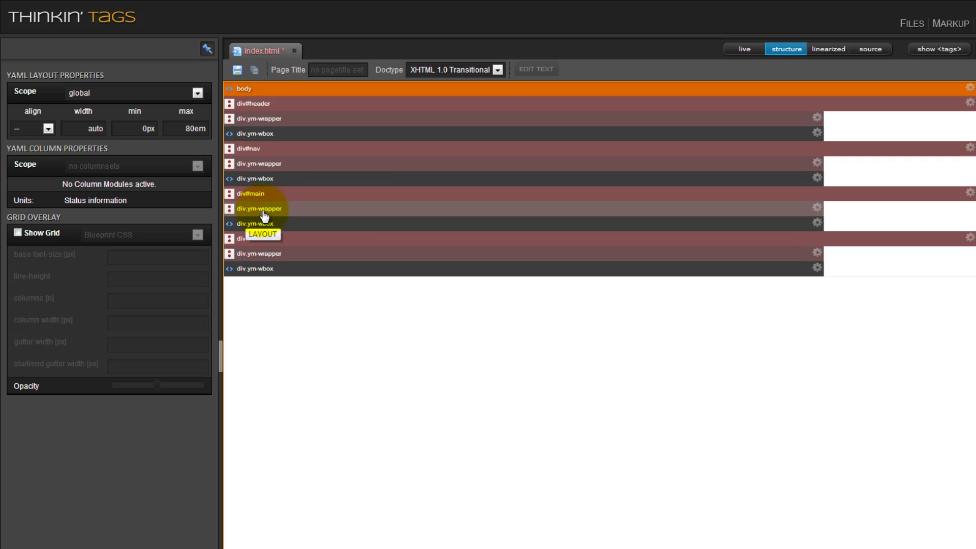
click(47, 128)
click(41, 170)
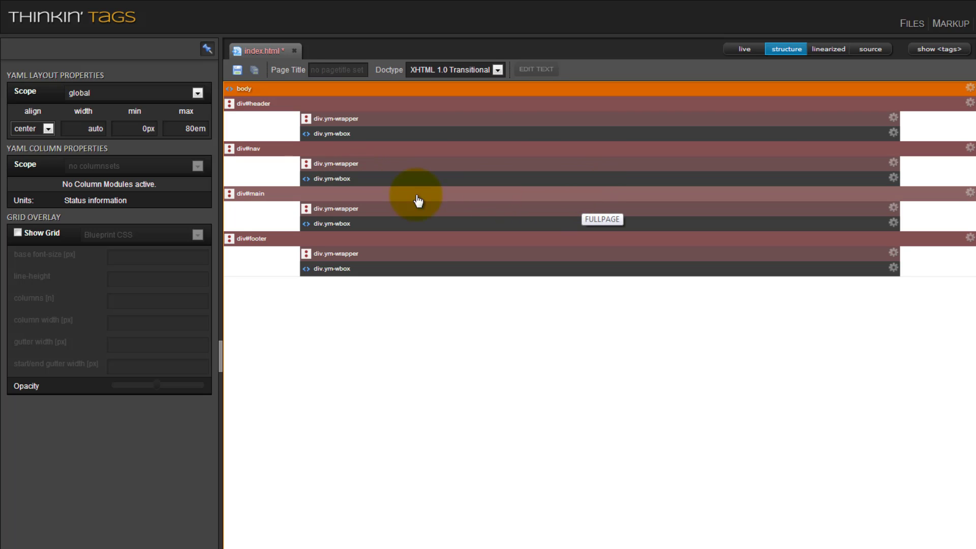
- Delete the ym-wbox inside div#nav and insert a Horizontal Navigation module from the YAML navigation modules into its ym-wrapper
click(364, 177)
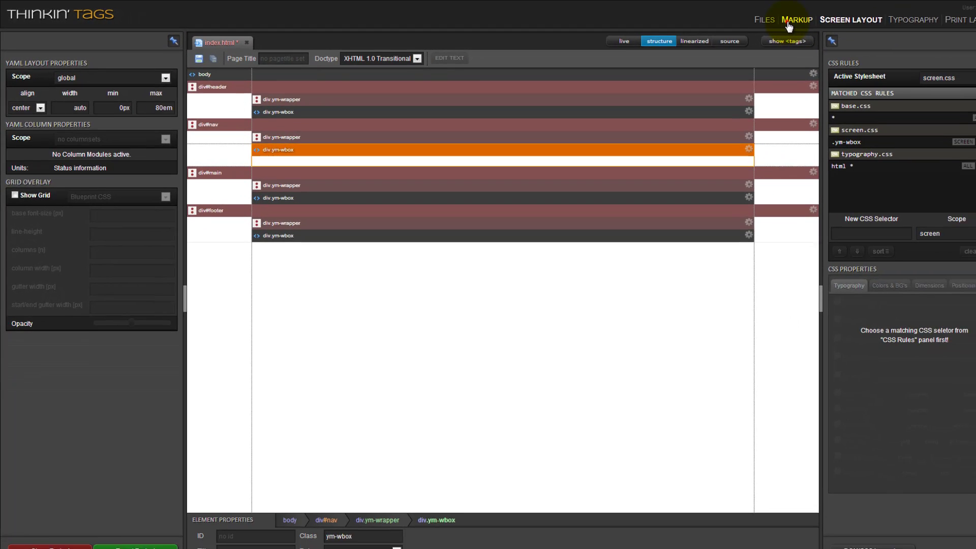
click(951, 24)
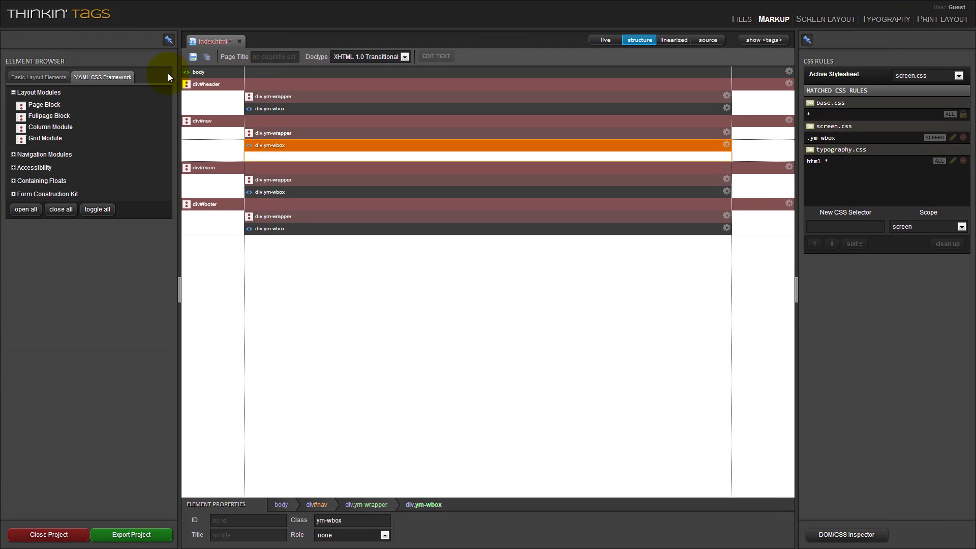
click(291, 158)
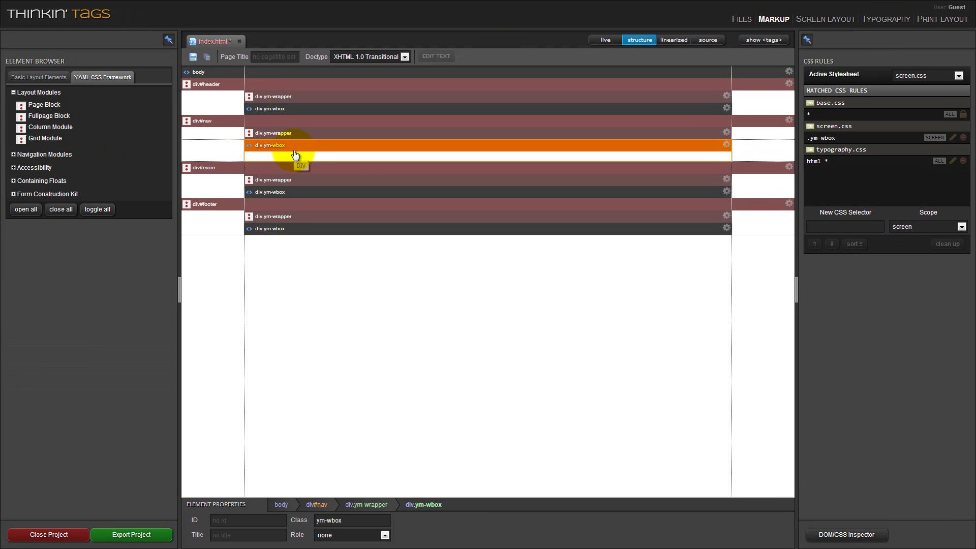
click(296, 132)
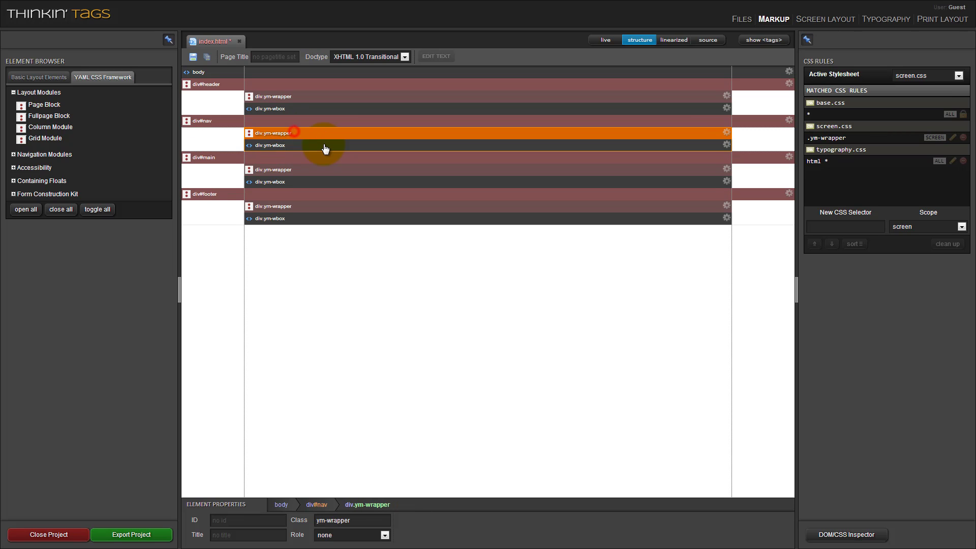
click(311, 149)
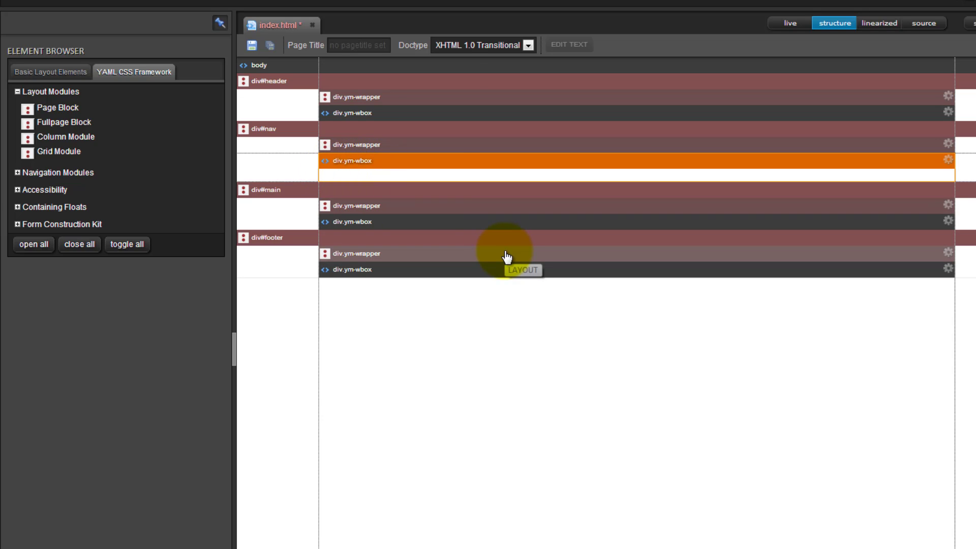
click(17, 173)
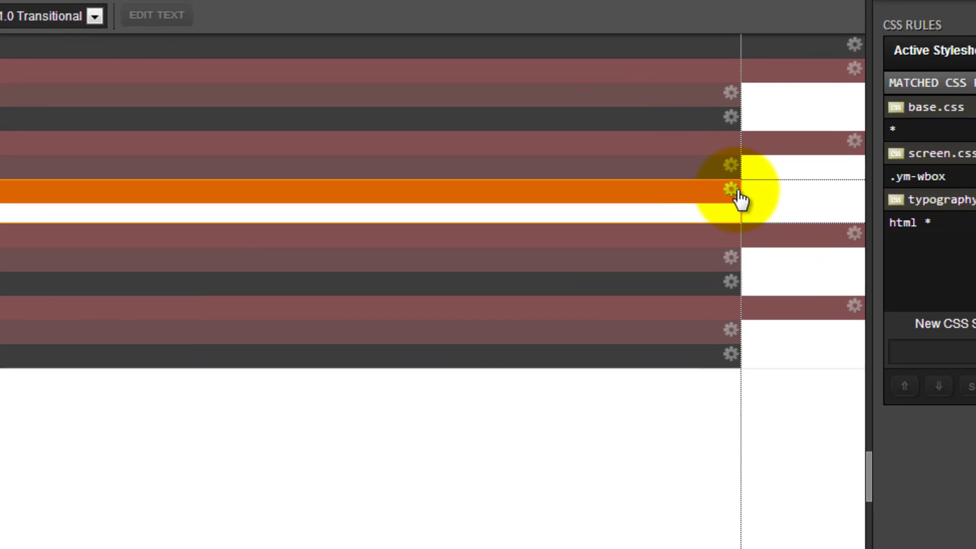
click(948, 160)
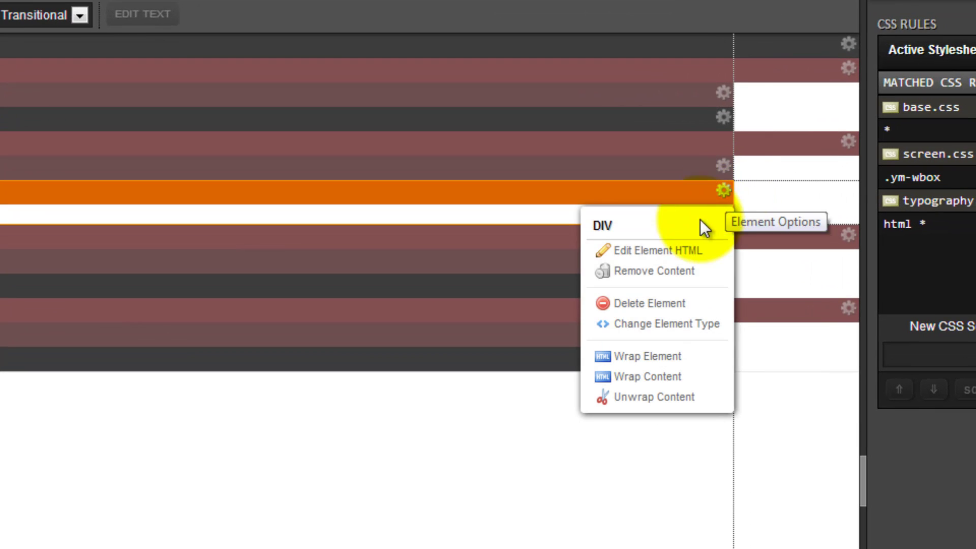
click(721, 192)
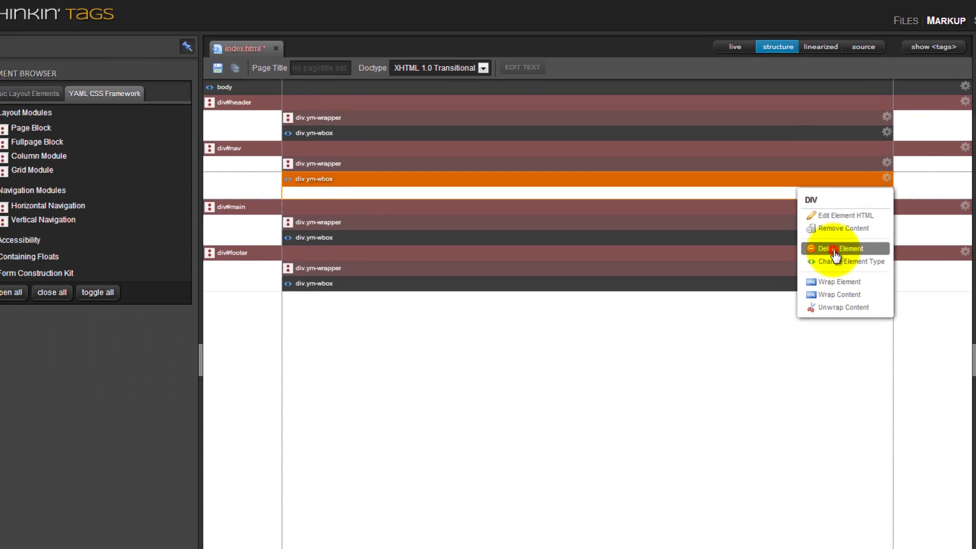
click(741, 277)
click(210, 167)
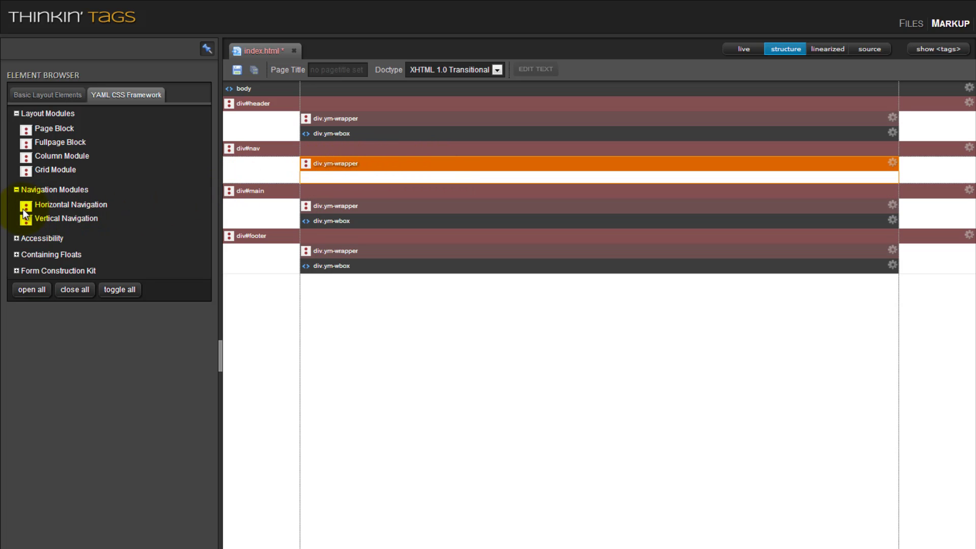
drag(24, 209, 395, 181)
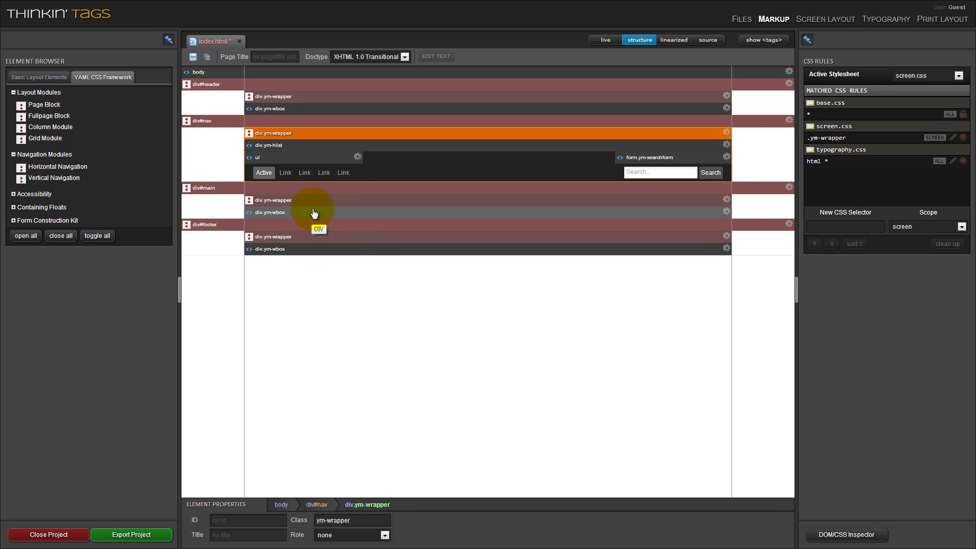
- Insert a Grid Module from the YAML layout modules into the ym-wbox of div#main
click(351, 215)
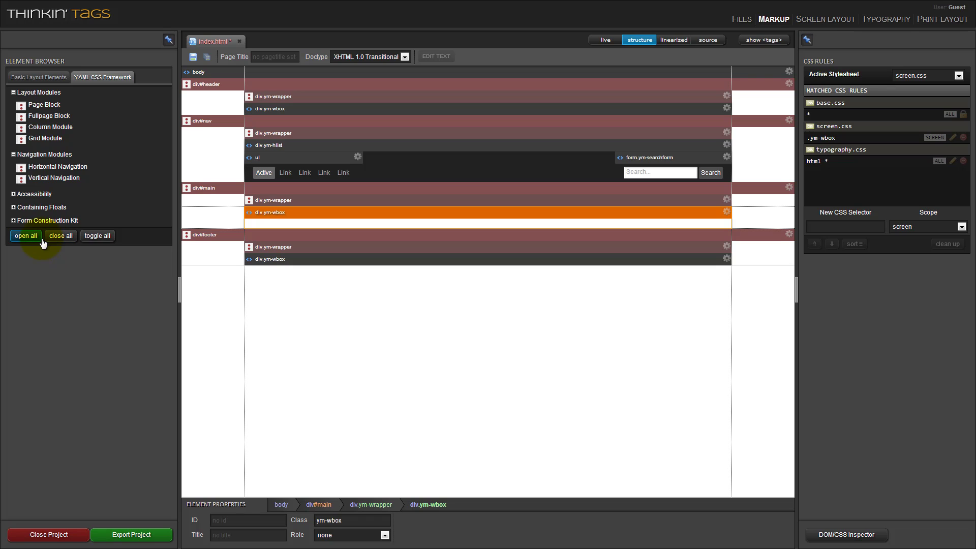
click(14, 156)
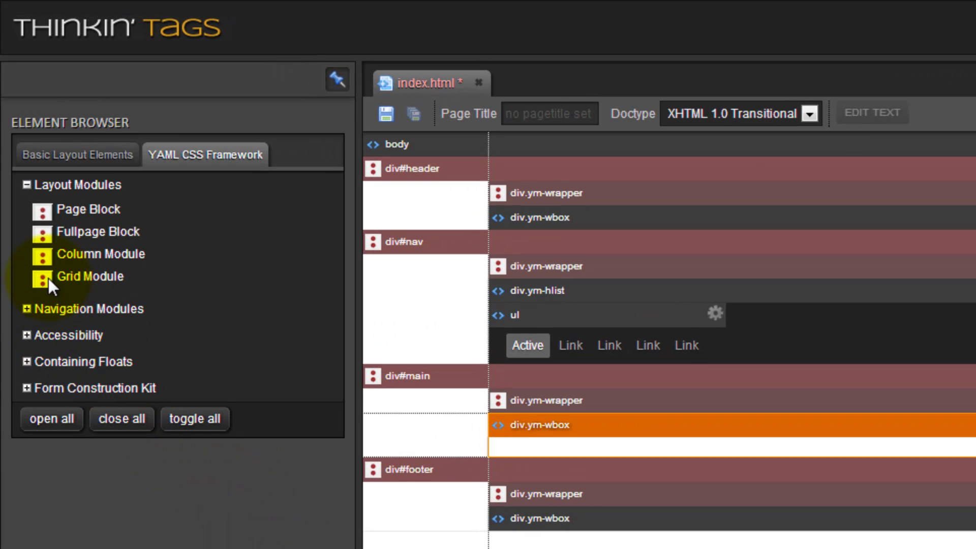
drag(48, 279, 696, 449)
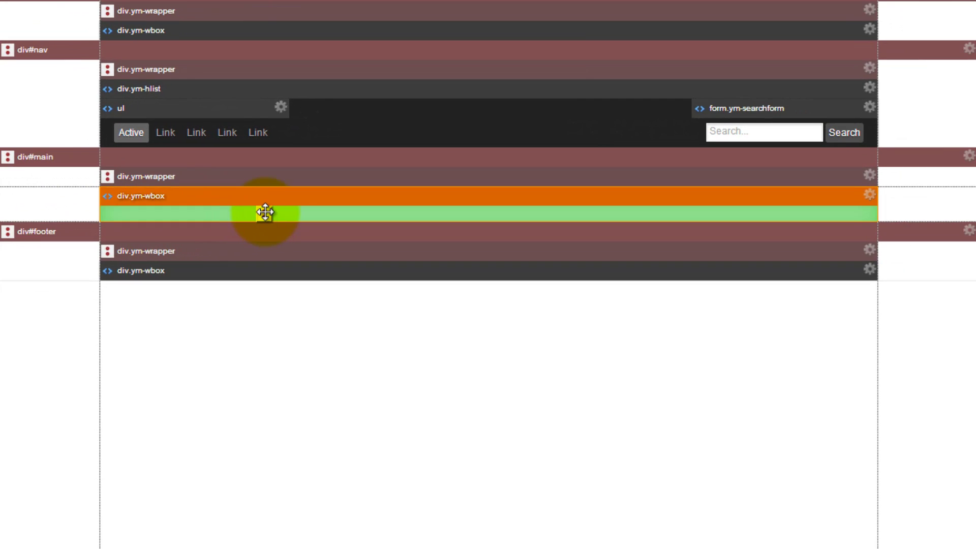
drag(264, 213, 268, 216)
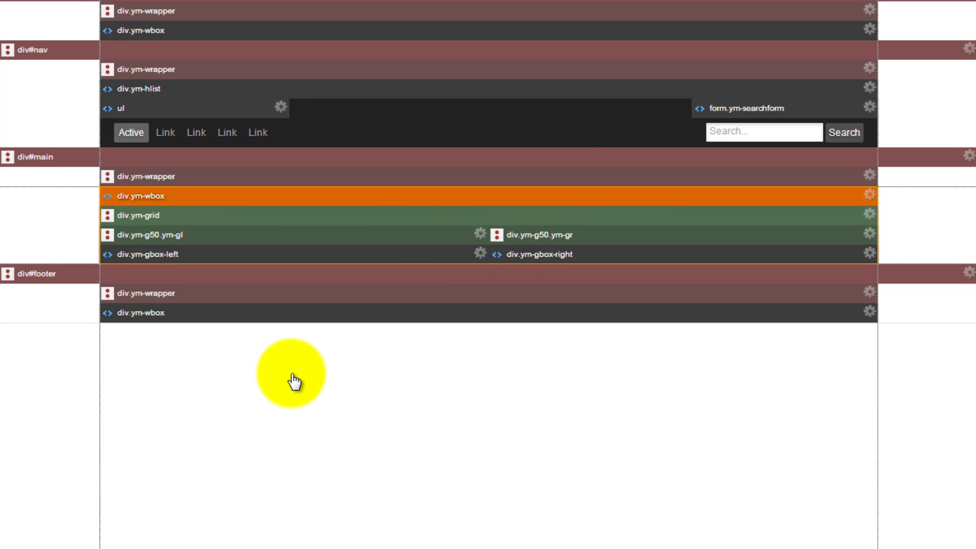
- Try the two-part splits 20% | 80%, 25% | 75%, 66% | 33% and 62% | 38% on the ym-grid in div#main
click(253, 219)
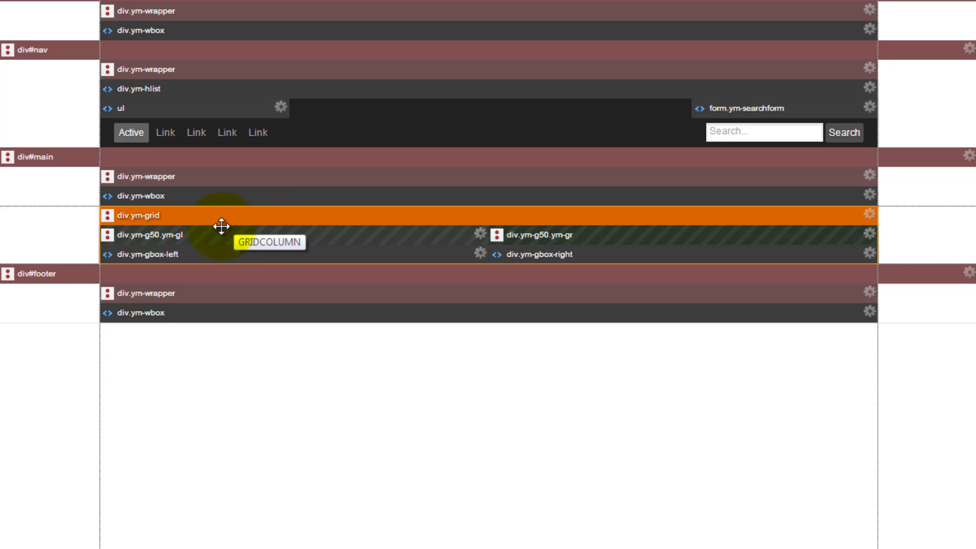
scroll(234, 285, down, 4)
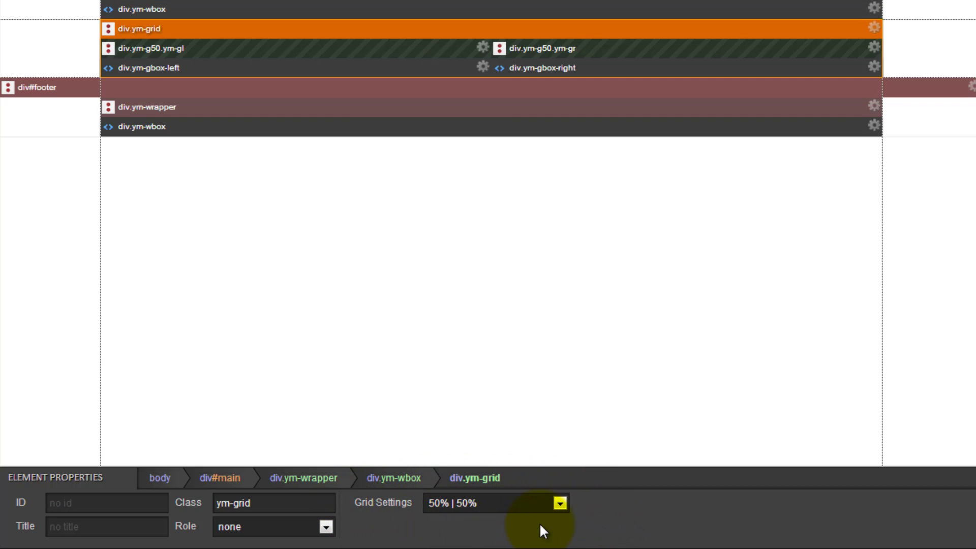
click(560, 503)
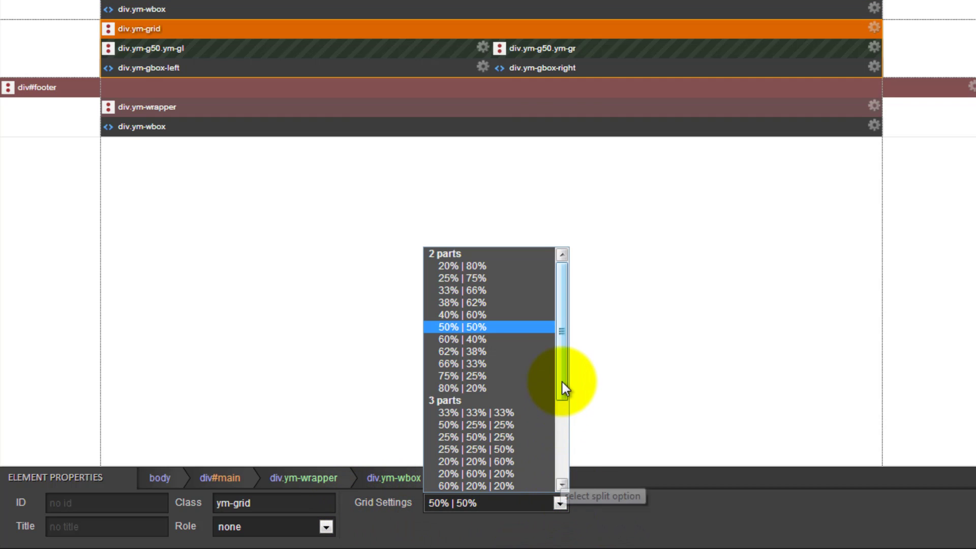
click(472, 267)
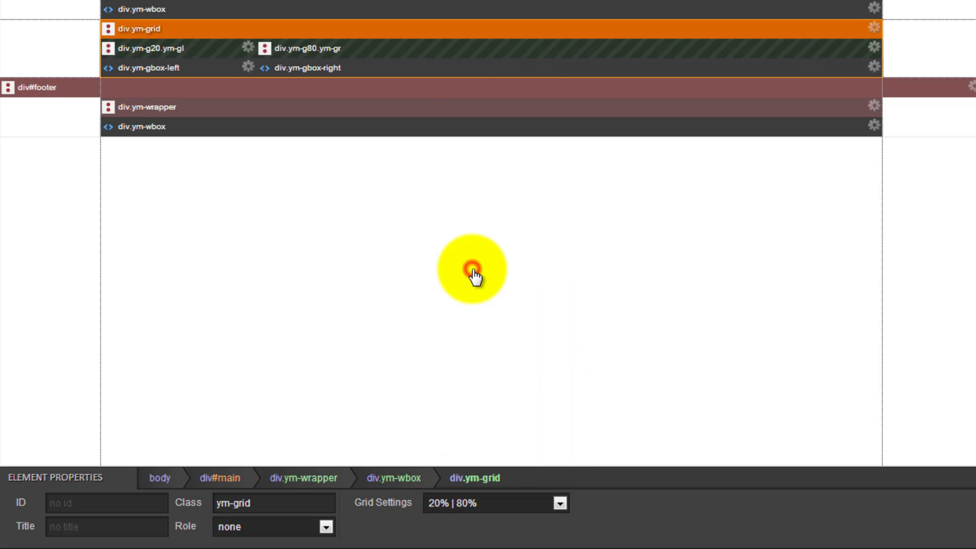
click(507, 504)
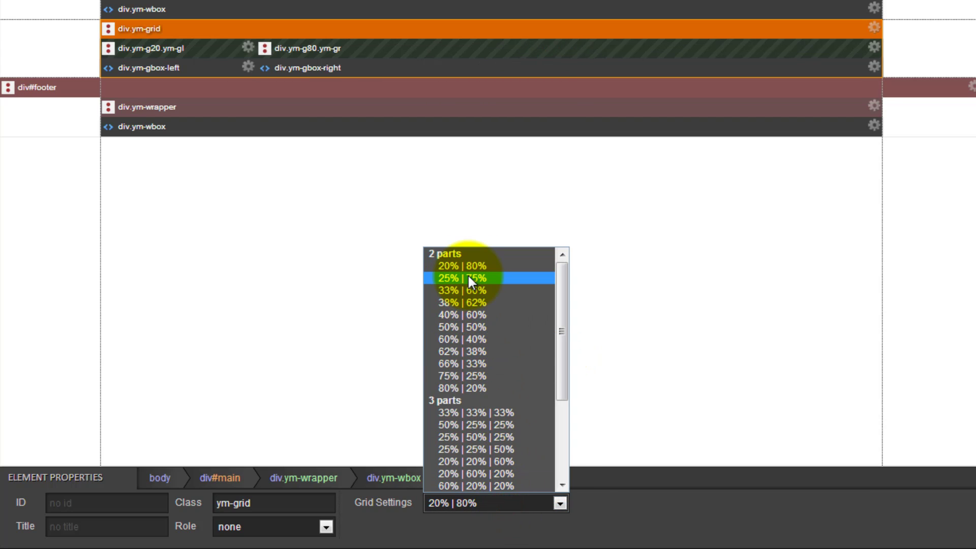
click(468, 275)
click(489, 504)
click(483, 361)
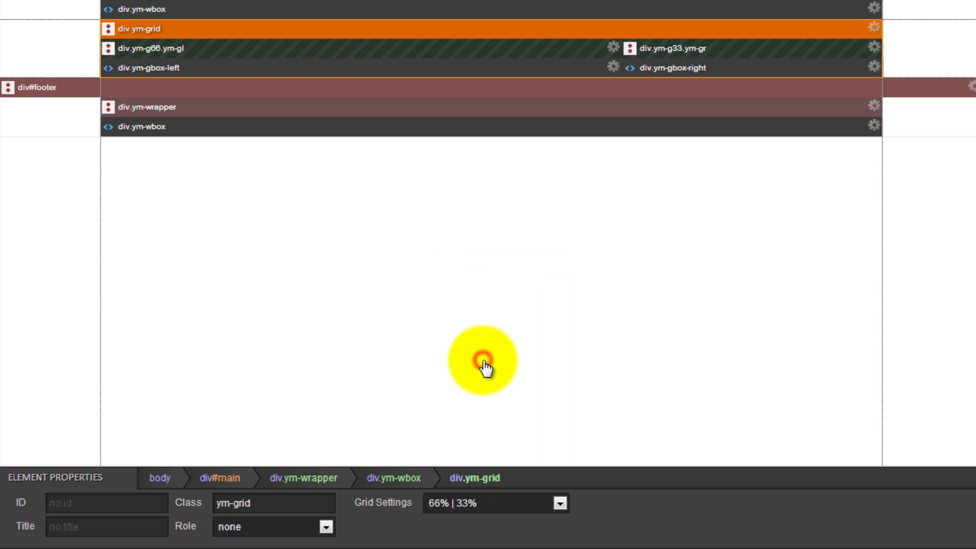
click(506, 495)
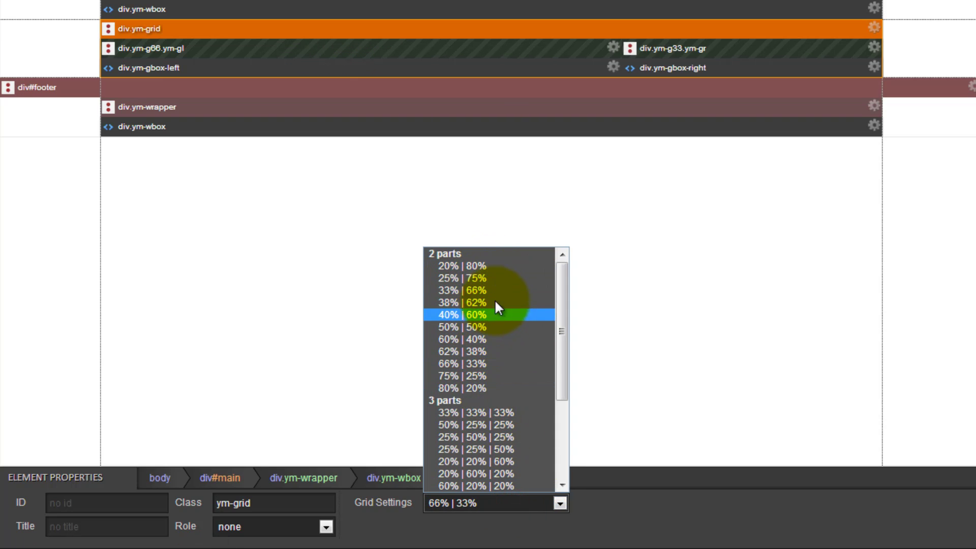
click(496, 351)
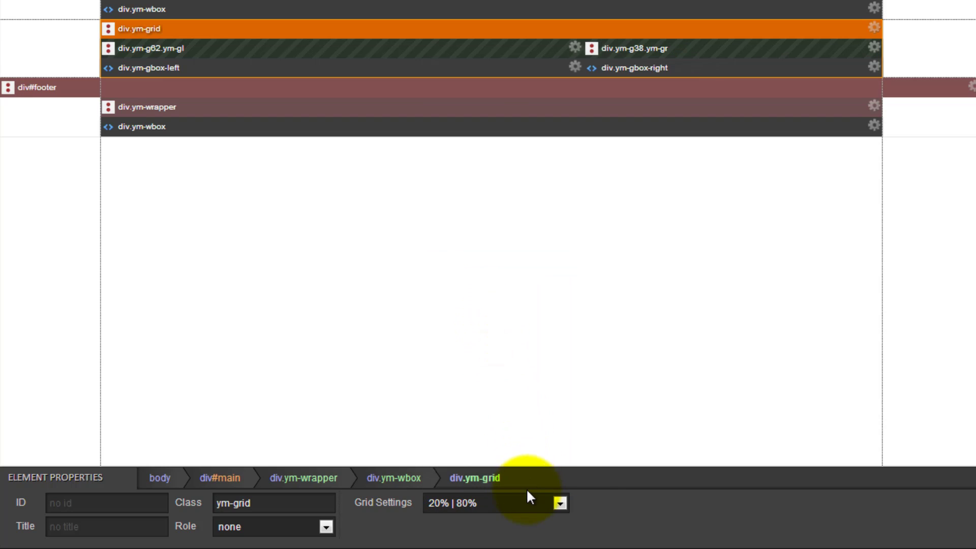
- Set the ym-grid in div#main to the three-part split 33% | 33% | 33%
click(529, 504)
drag(562, 359, 563, 459)
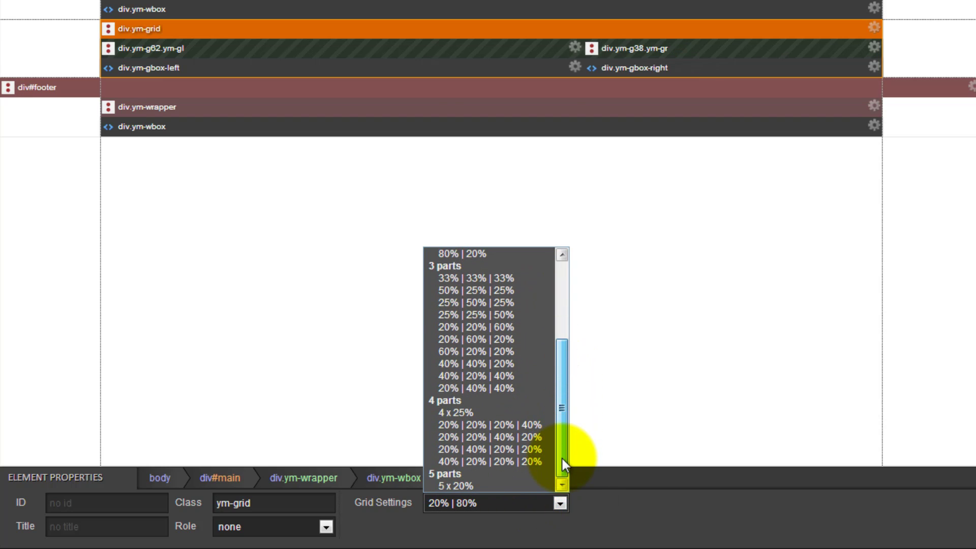
click(460, 278)
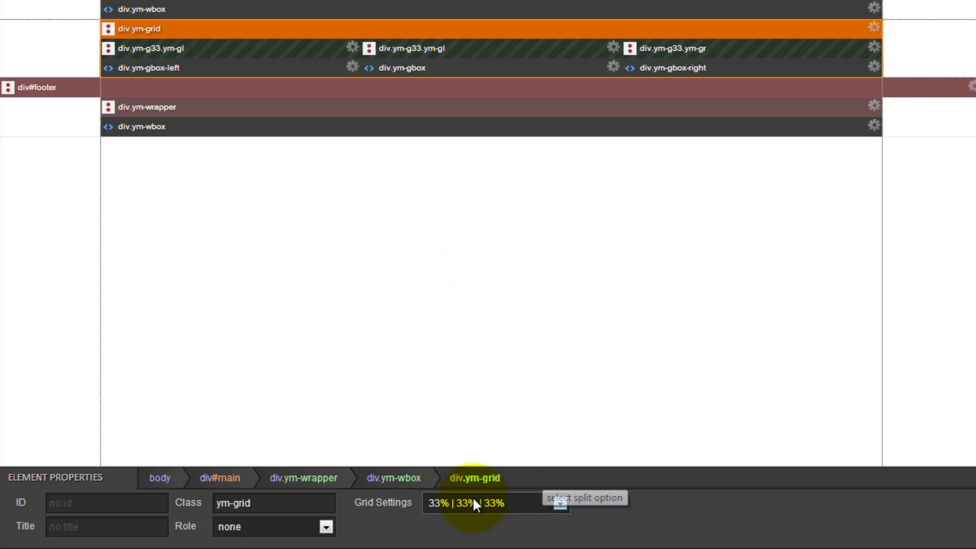
- Try the four-part split 20% | 20% | 20% | 40% on the ym-grid in div#main
click(523, 503)
drag(560, 381, 562, 487)
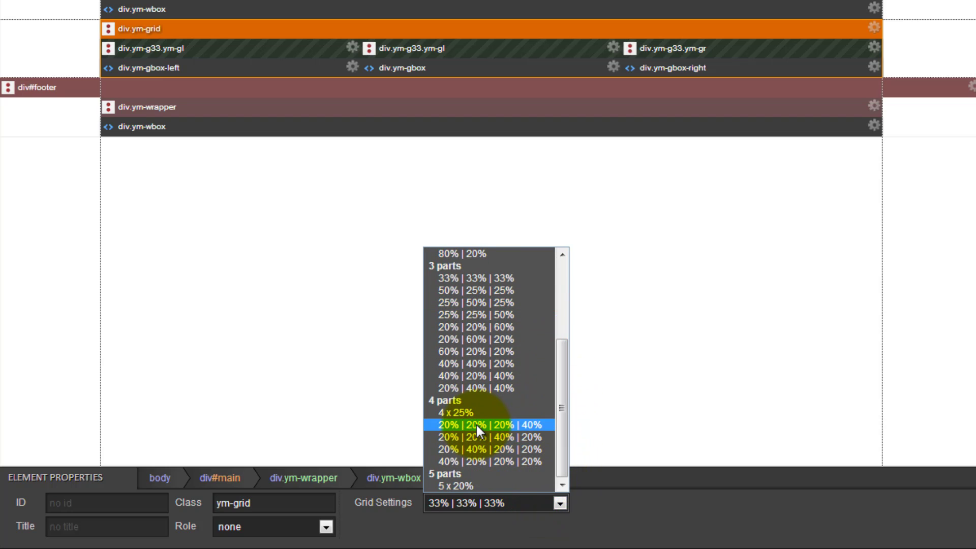
click(530, 456)
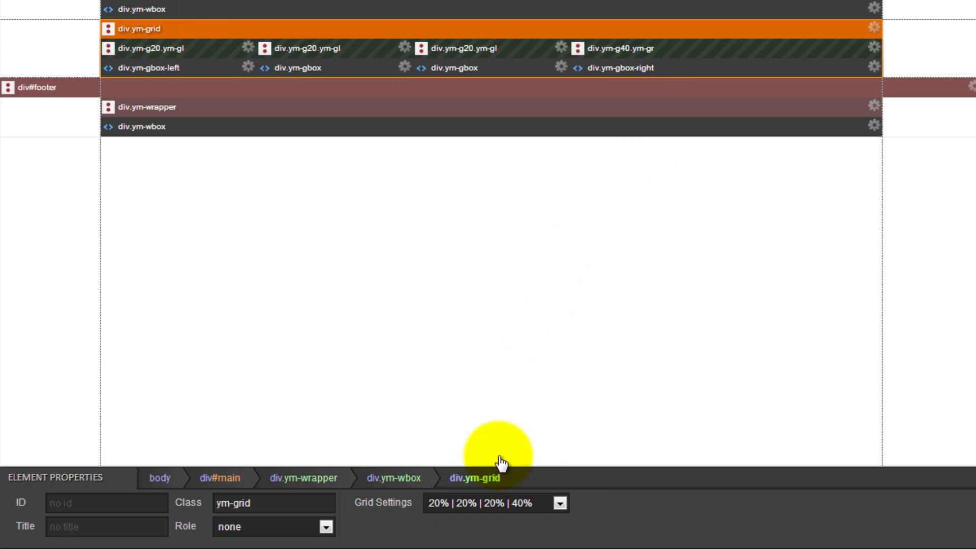
- Set the ym-grid in div#main to the two-part split 66% | 33%
click(560, 503)
drag(565, 383, 559, 318)
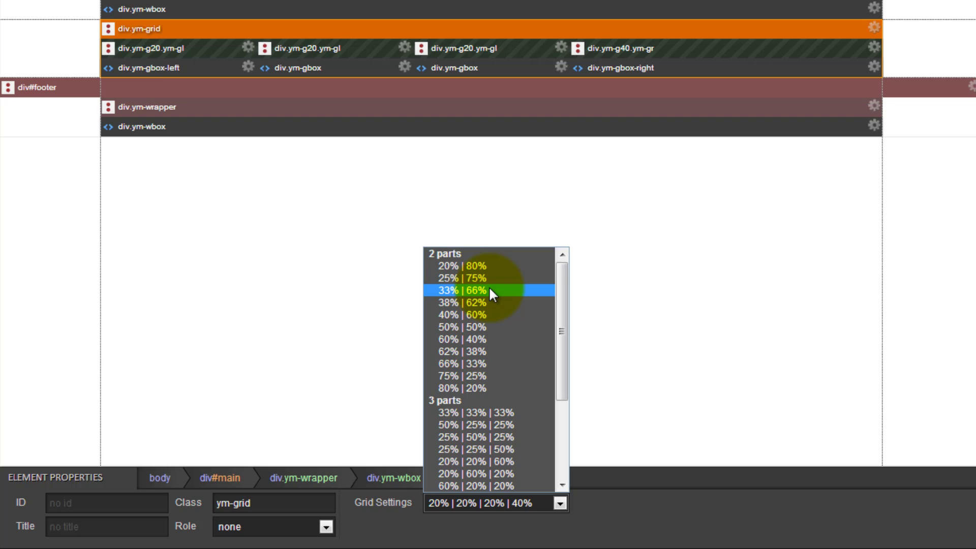
click(485, 363)
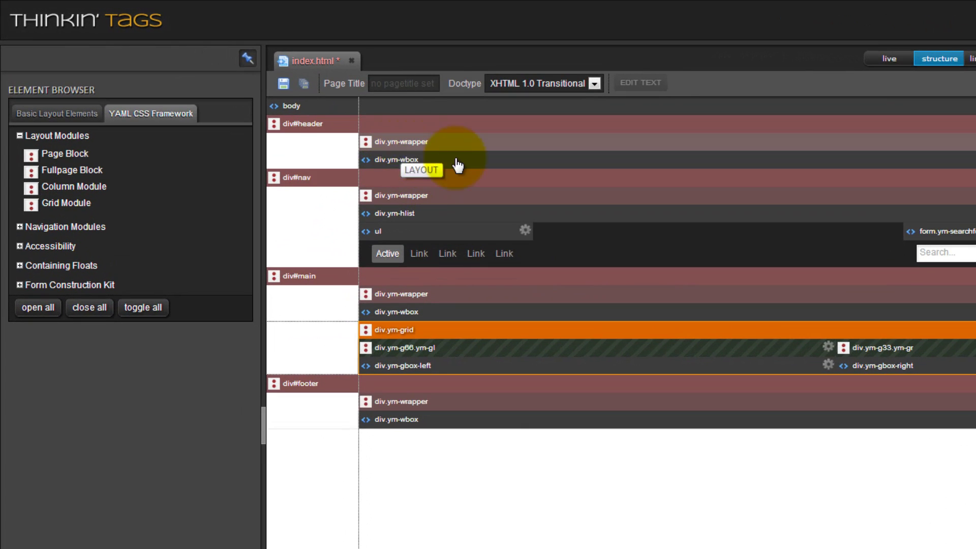
- Show the basic layout elements and try to place a Heading Level 1 in the ym-wbox of div#header
click(316, 124)
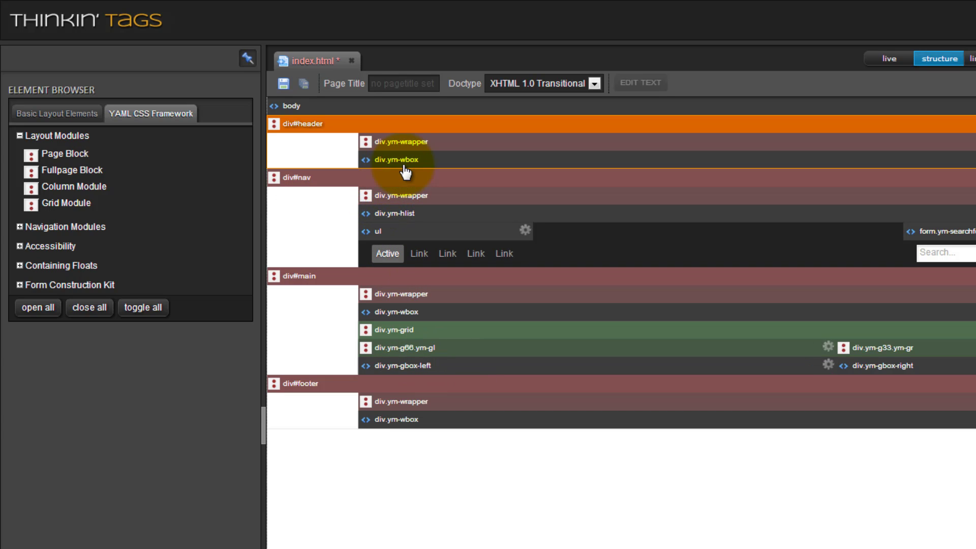
click(446, 165)
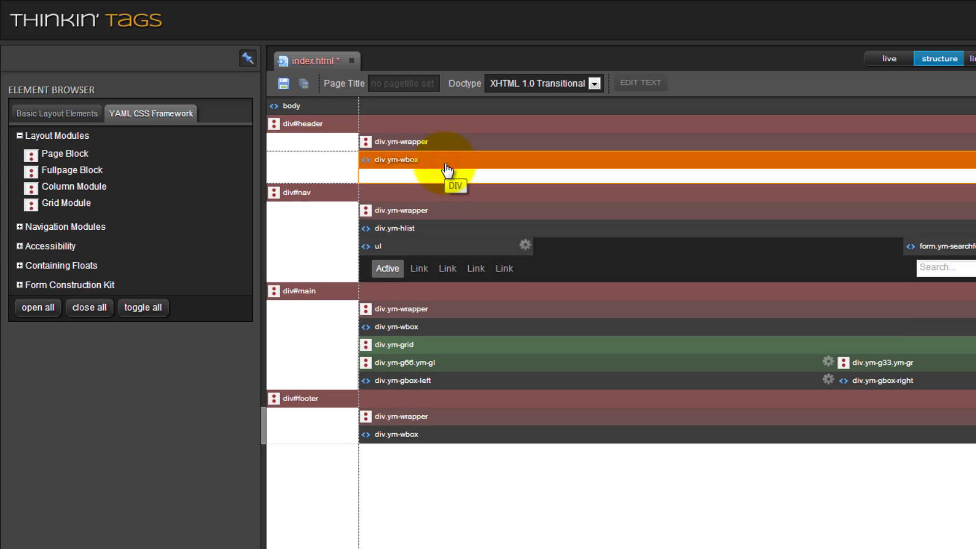
click(55, 113)
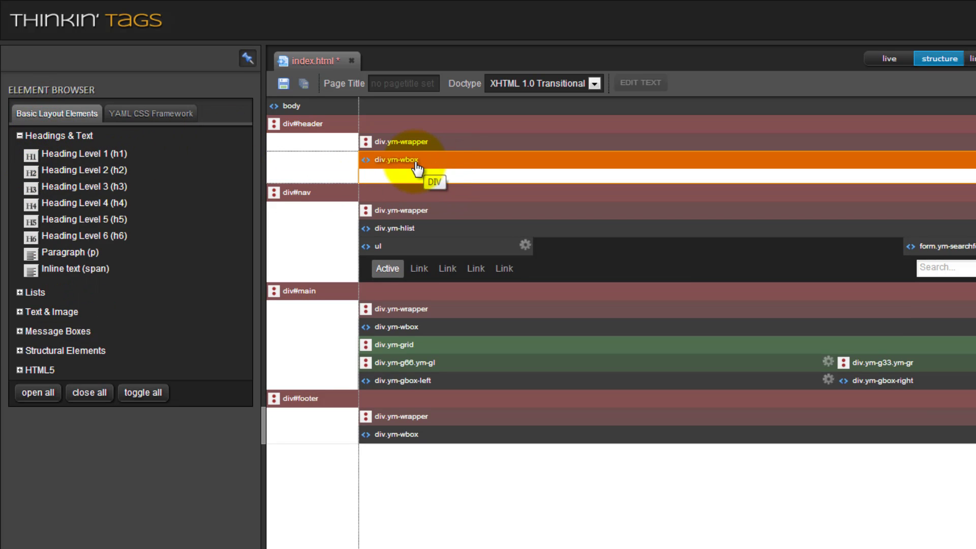
drag(32, 156, 484, 174)
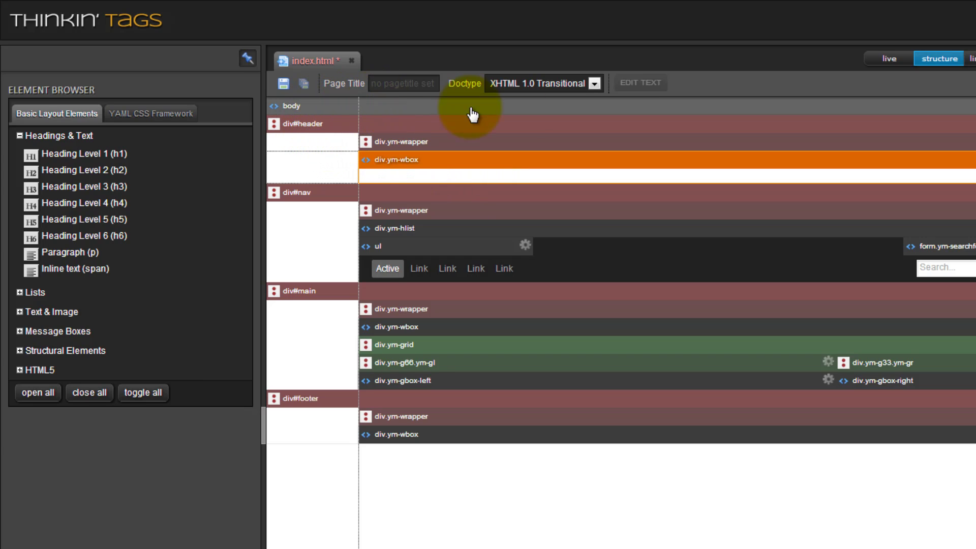
- Switch the page to the linearized view and examine how the header and navigation elements are nested
click(616, 111)
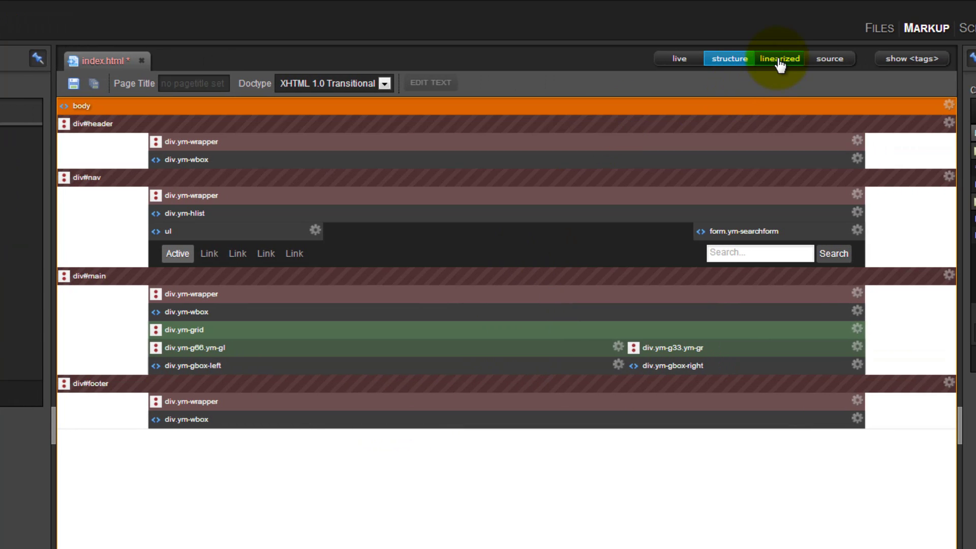
click(659, 122)
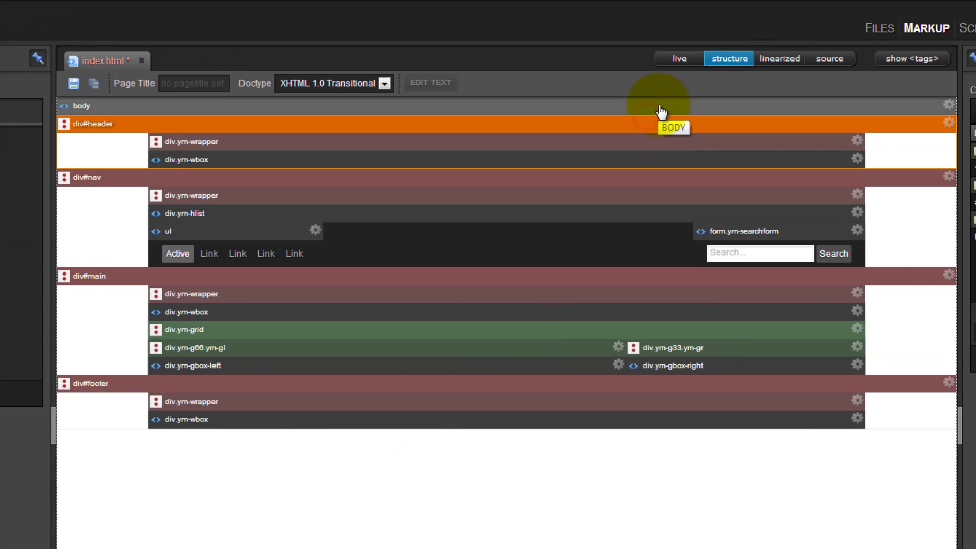
click(774, 59)
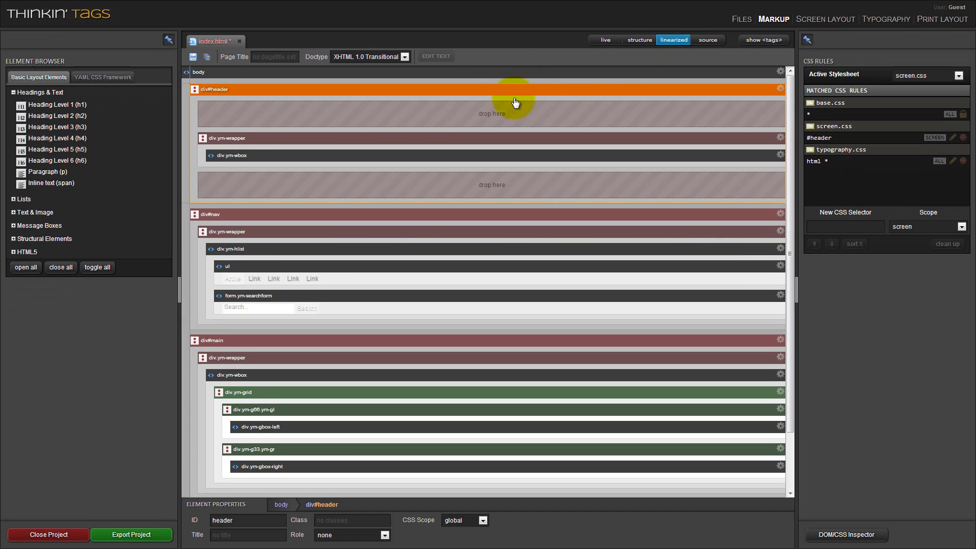
click(483, 94)
click(794, 104)
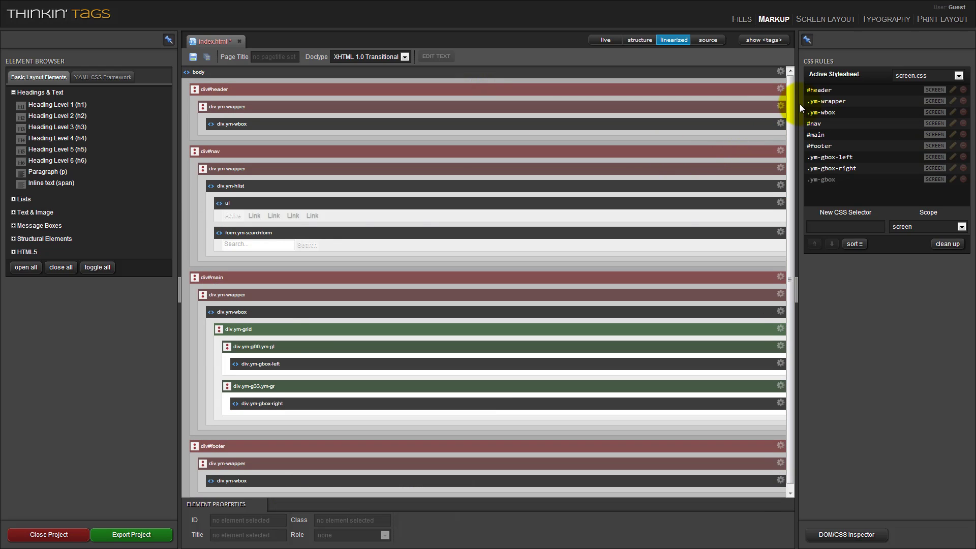
drag(795, 104, 791, 169)
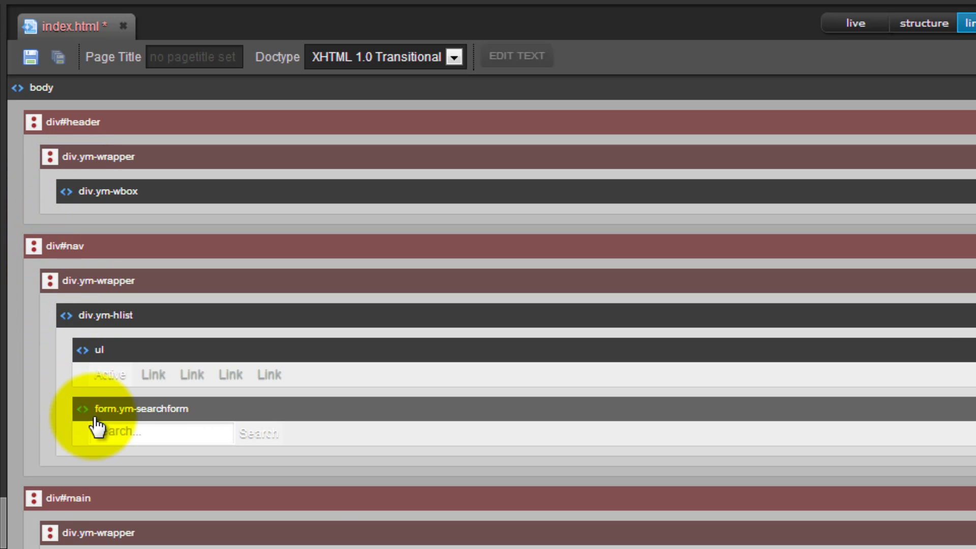
drag(96, 426, 46, 193)
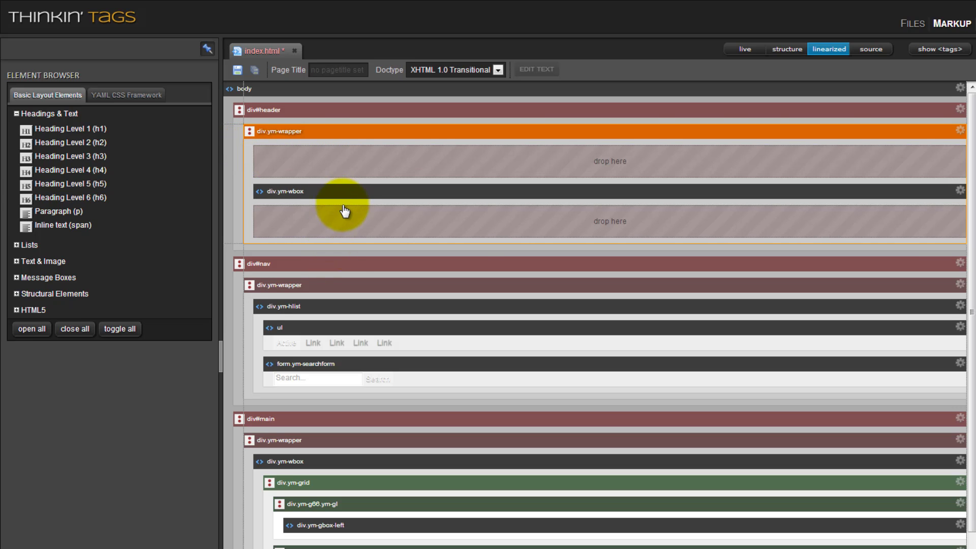
- Insert a Heading Level 1 into the ym-wbox of div#header and return to the structure view
drag(355, 253, 279, 162)
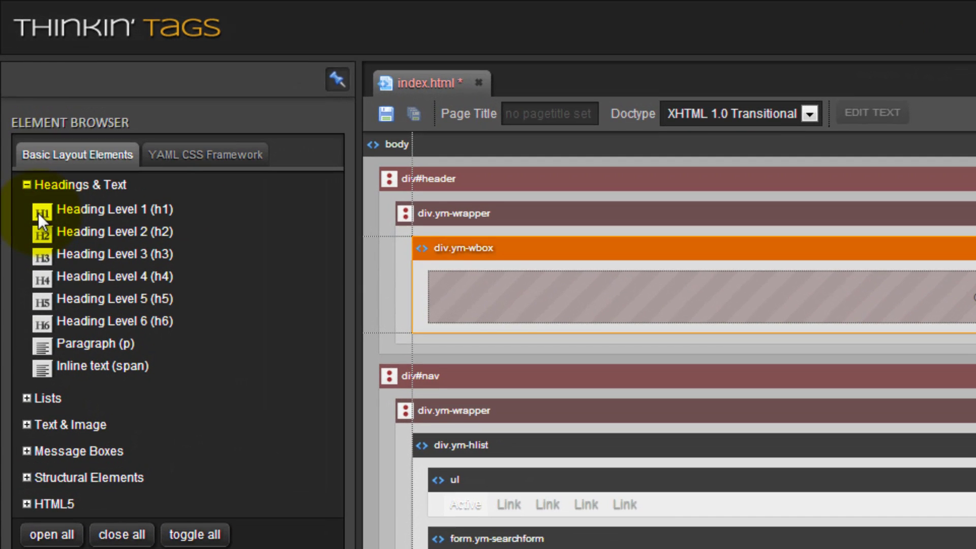
drag(23, 131, 63, 140)
drag(104, 229, 561, 311)
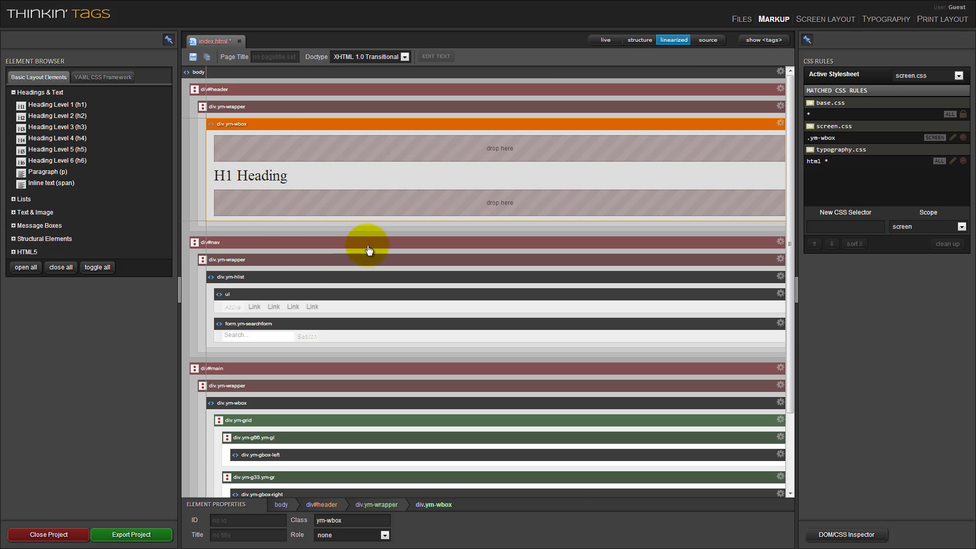
scroll(380, 285, down, 2)
scroll(380, 288, up, 2)
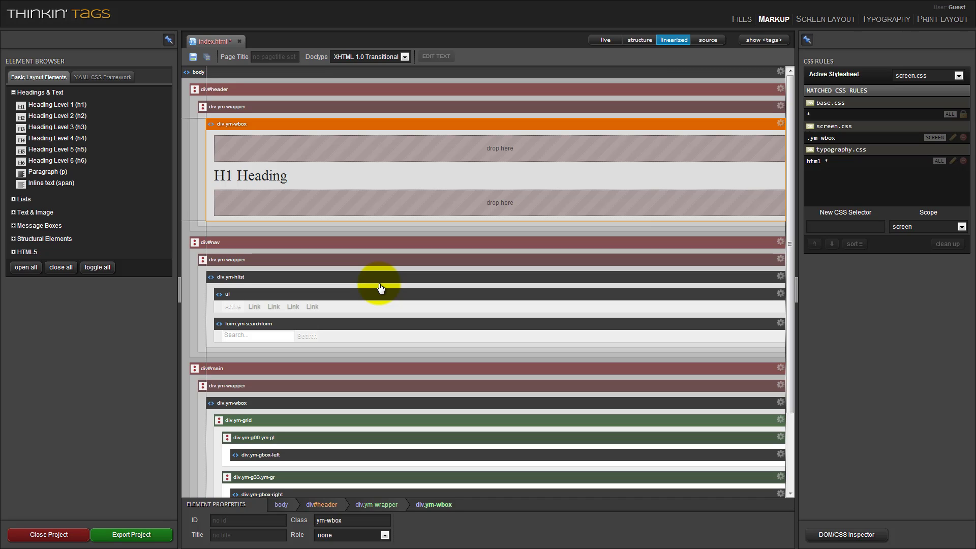
click(641, 41)
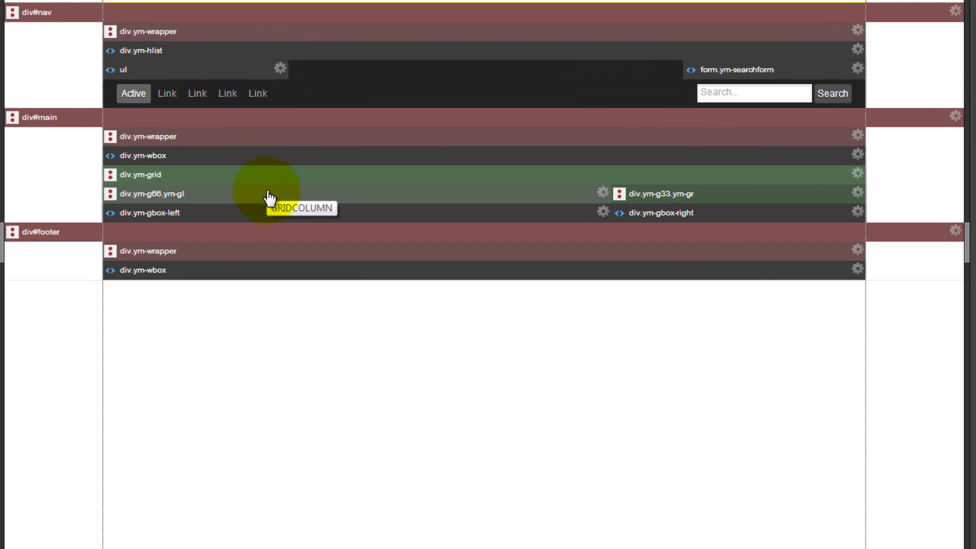
- Insert a Heading Level 2 followed by two paragraphs into div.ym-gbox-left of the grid in div#main
click(249, 215)
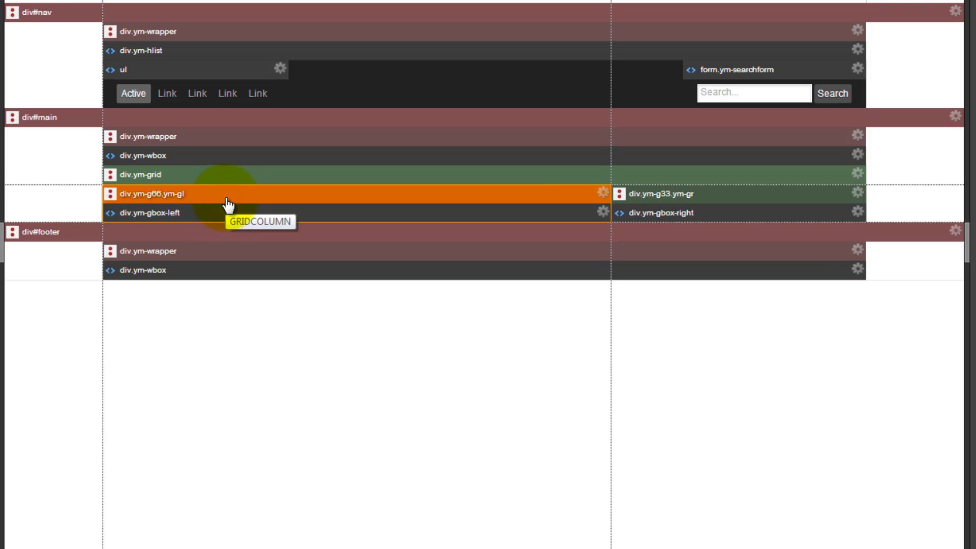
click(209, 214)
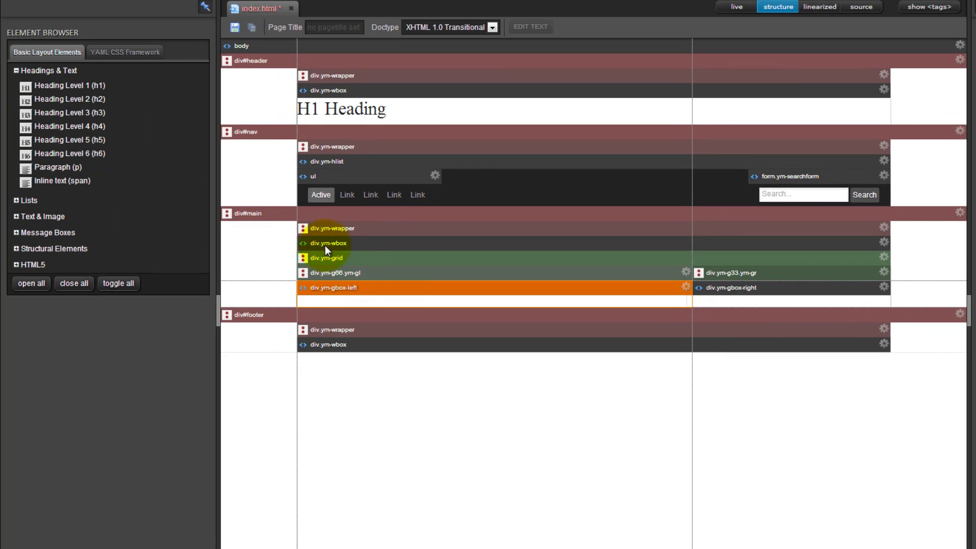
drag(26, 100, 341, 304)
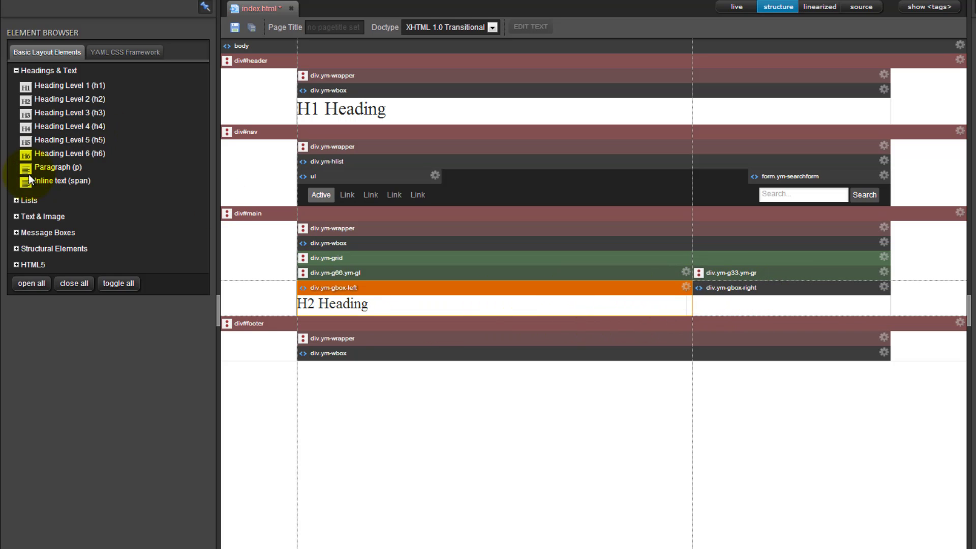
drag(26, 168, 442, 311)
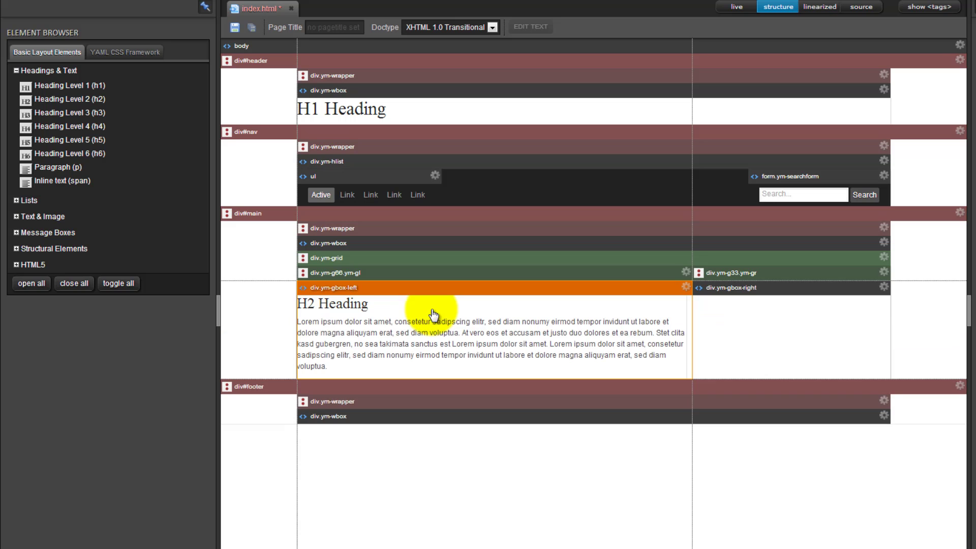
drag(29, 169, 379, 341)
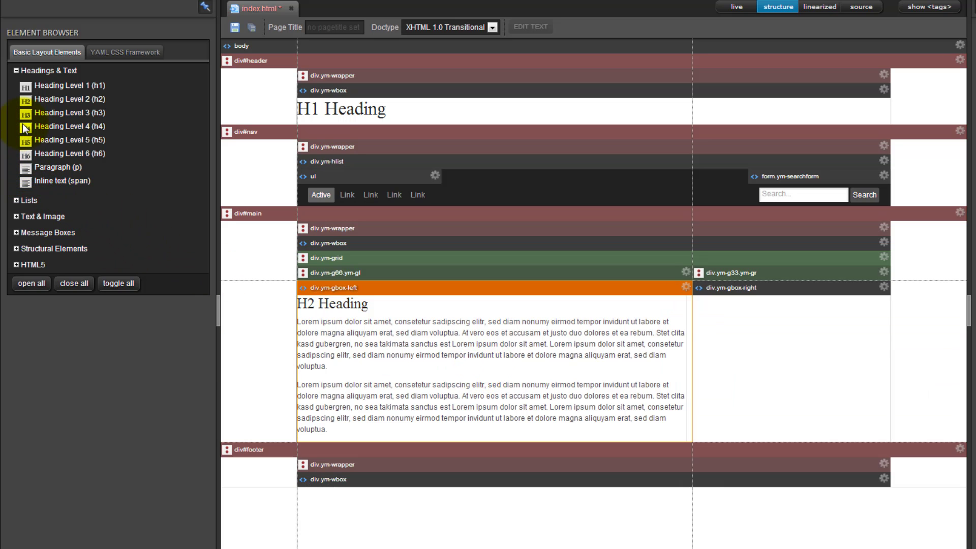
- Add a Heading Level 3 and two more paragraphs below the existing text in div.ym-gbox-left
drag(74, 197, 388, 386)
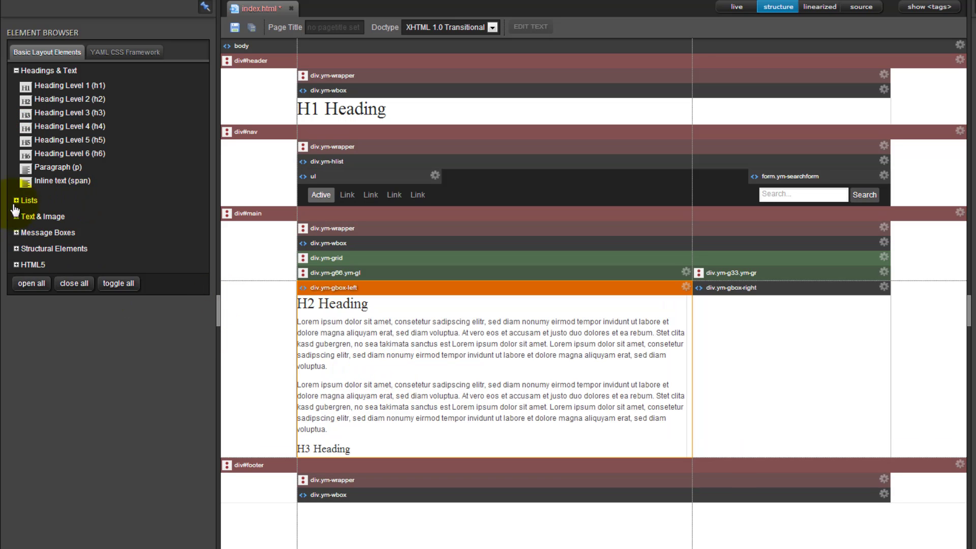
drag(22, 173, 377, 407)
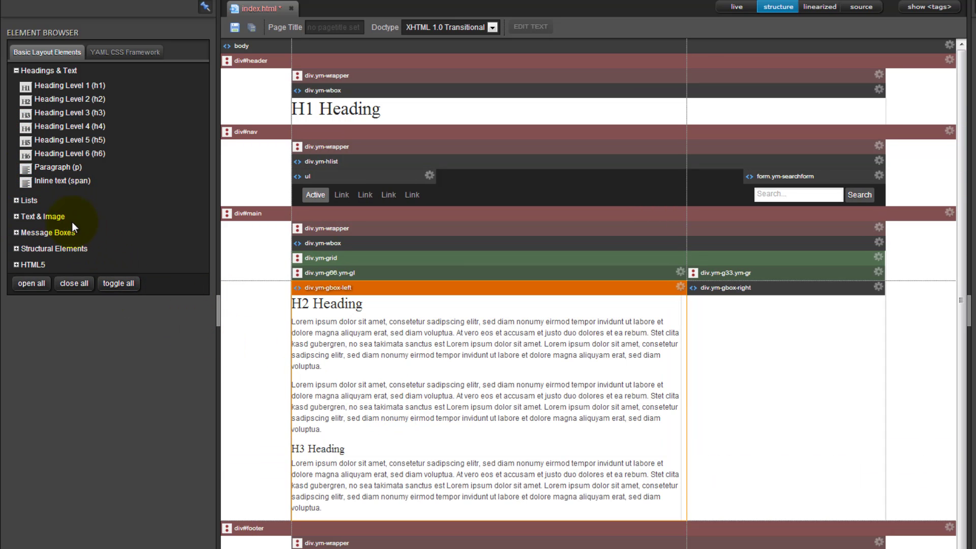
drag(547, 463, 548, 465)
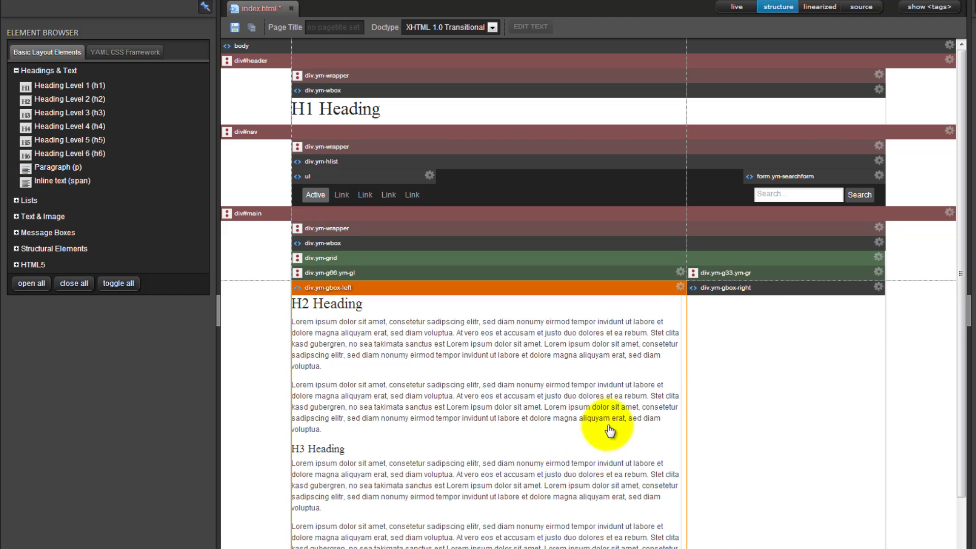
- Fill div.ym-gbox-right with a Heading Level 2 and a Heading Level 3, each followed by an Unsorted List
click(758, 299)
click(26, 113)
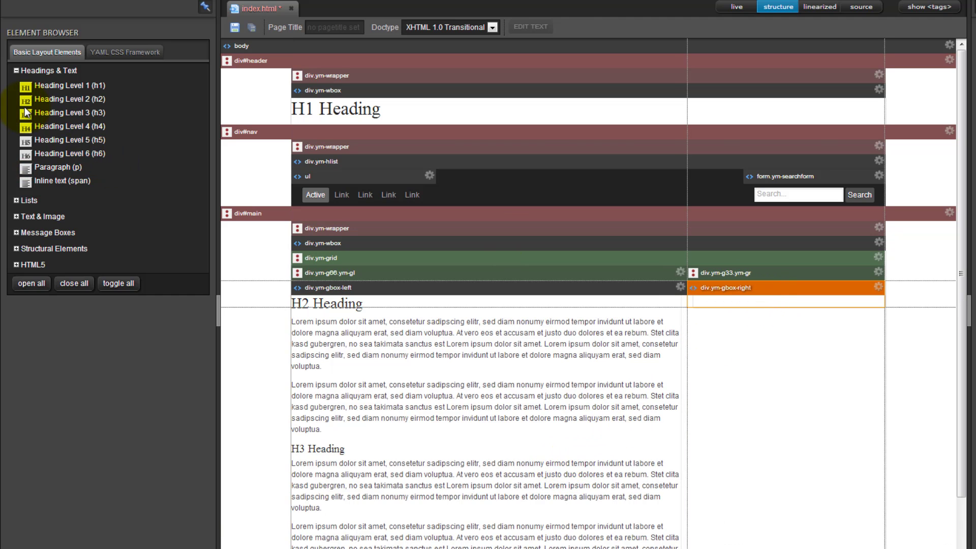
drag(23, 101, 777, 314)
drag(26, 171, 26, 171)
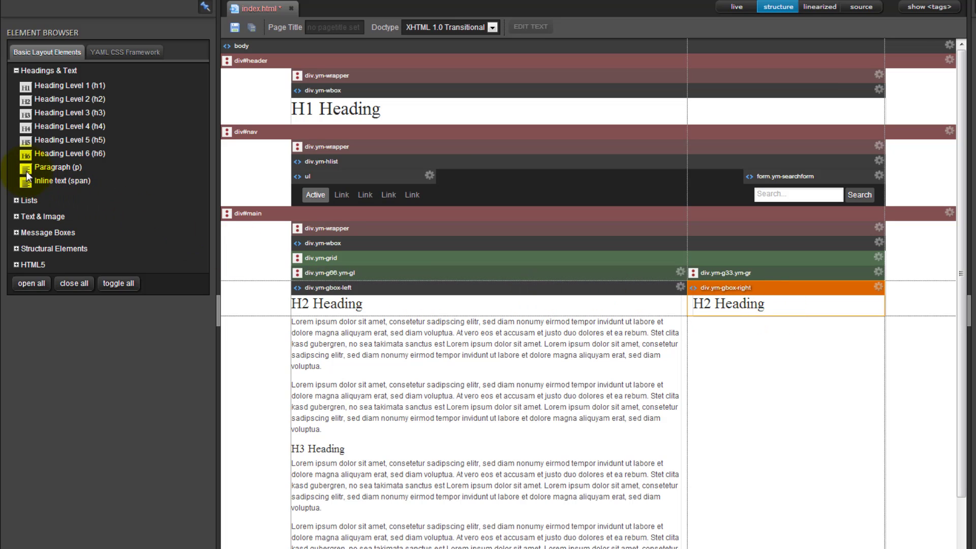
click(20, 200)
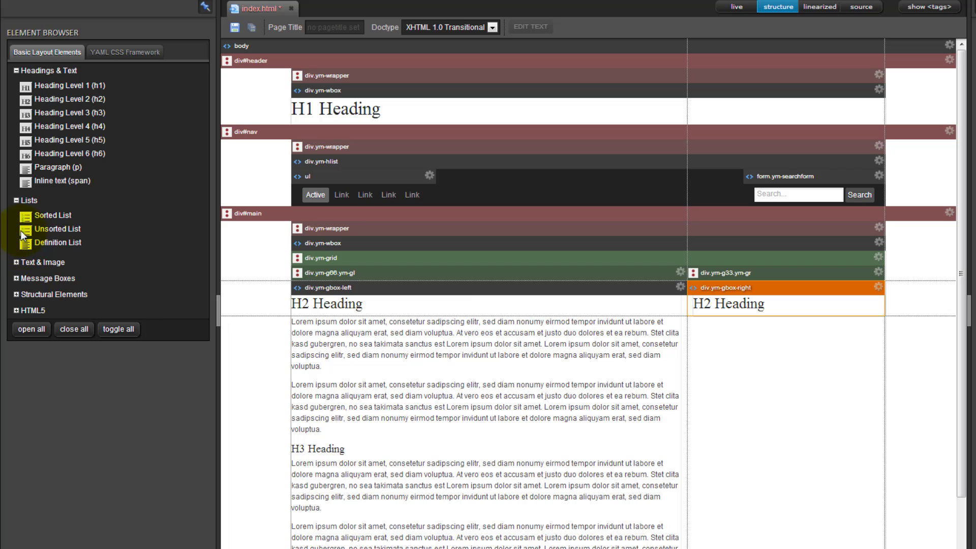
drag(20, 230, 788, 311)
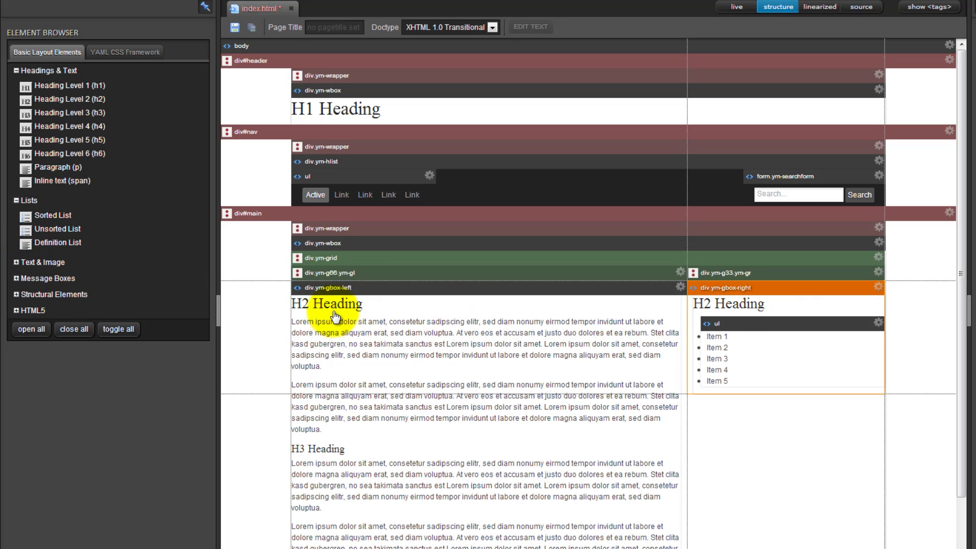
drag(24, 117, 750, 384)
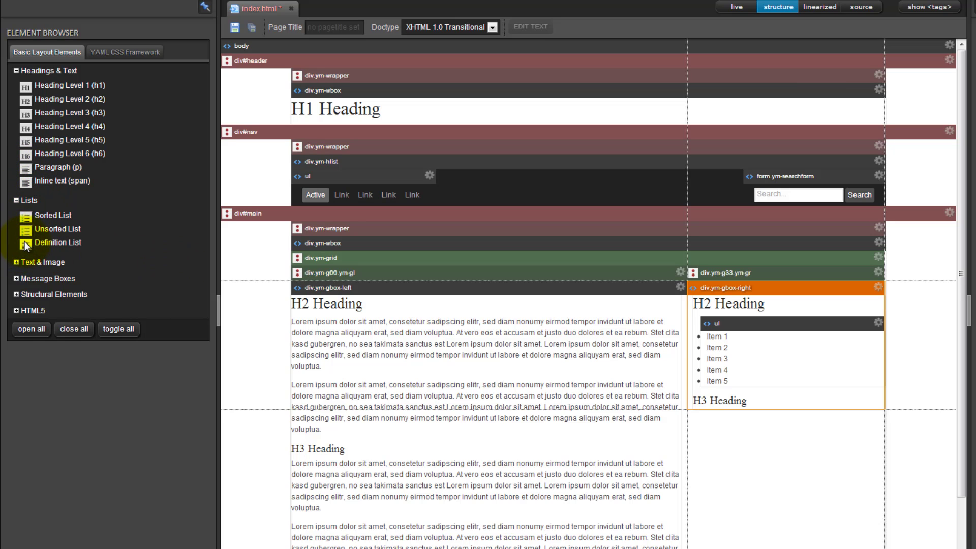
drag(24, 244, 702, 403)
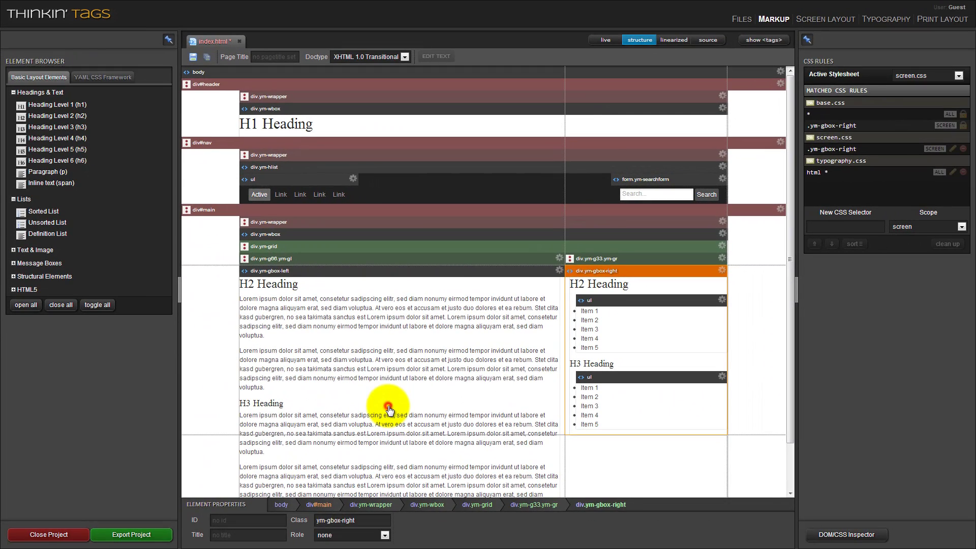
- Open the element HTML of div.ym-wbox inside div#footer for editing
click(388, 407)
scroll(387, 407, down, 1)
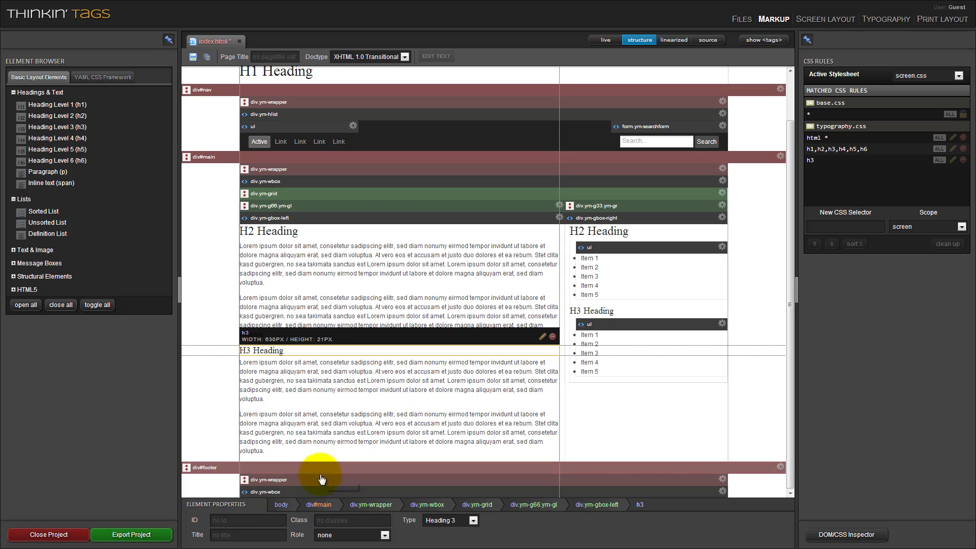
click(300, 492)
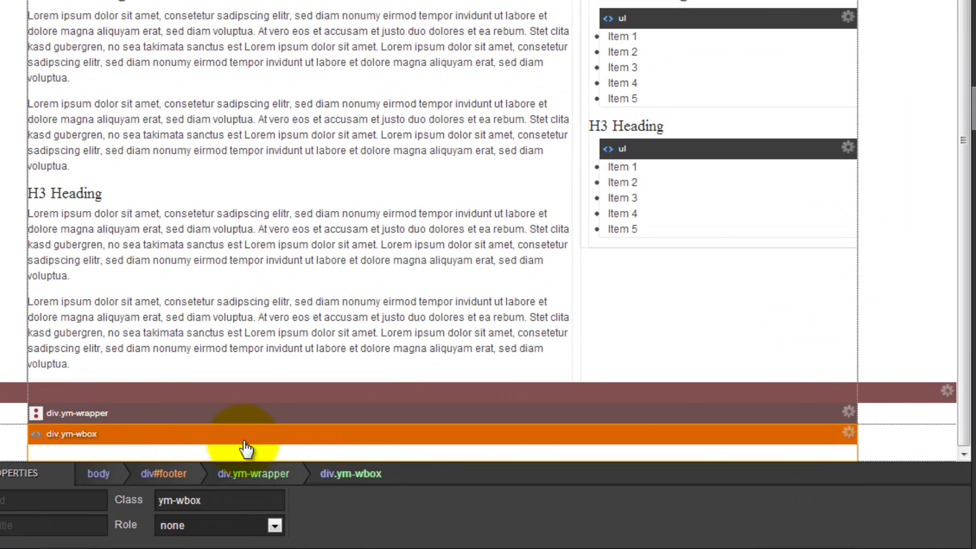
click(847, 441)
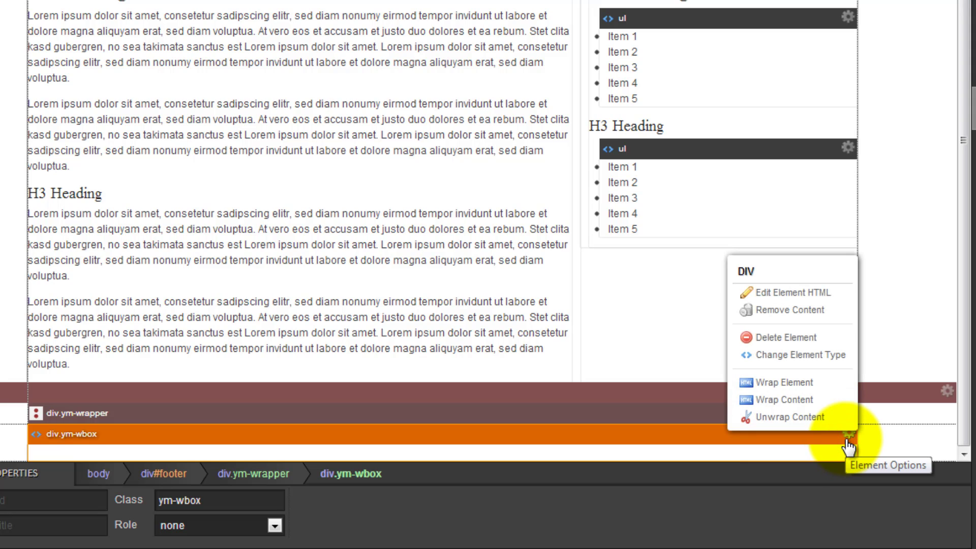
click(847, 441)
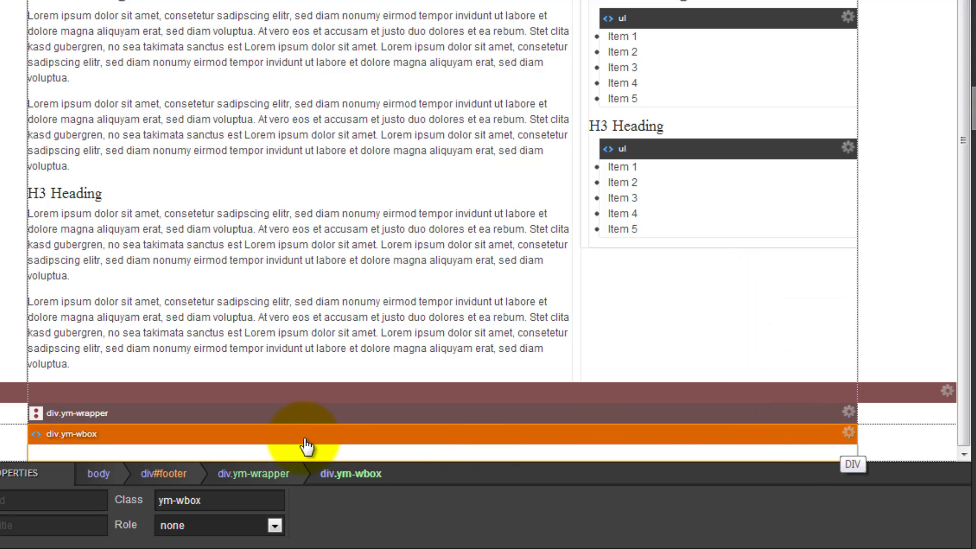
click(848, 436)
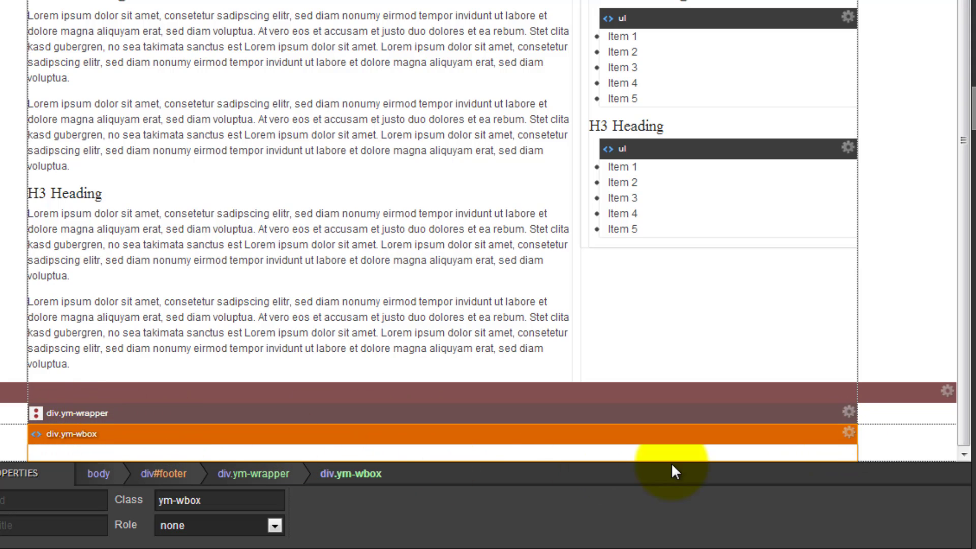
click(848, 435)
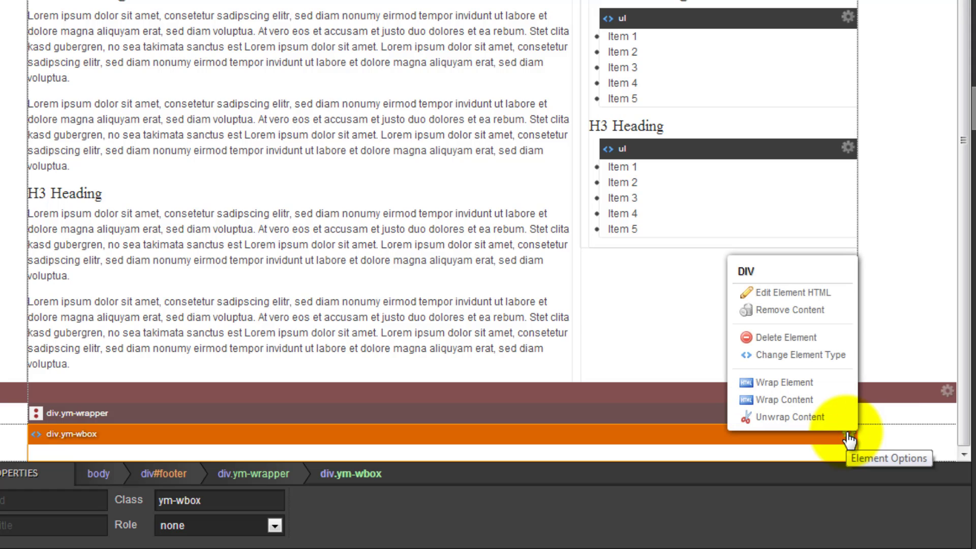
click(771, 296)
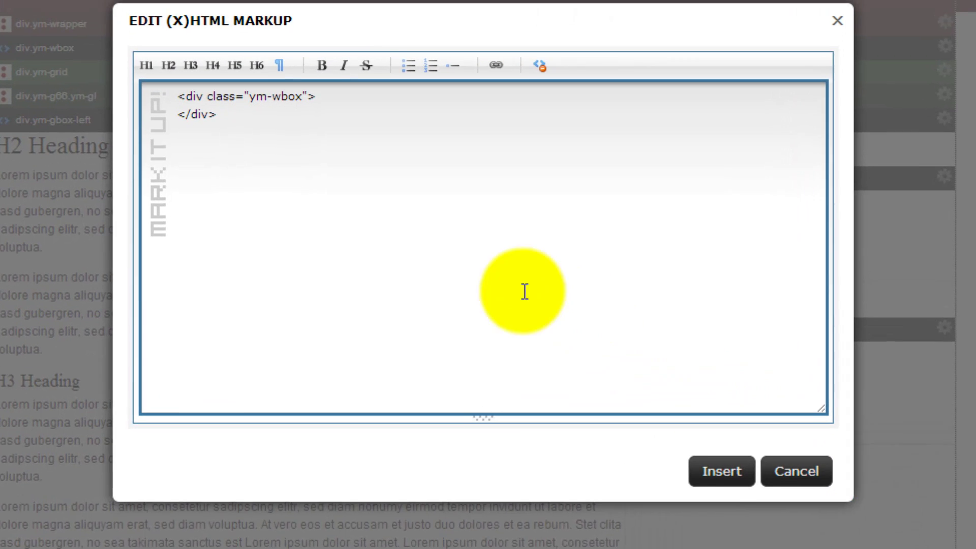
- Add the paragraph <p>Copyright 2013 Thinkin' Tags</p> inside the footer's ym-wbox markup and insert it into the page
click(381, 149)
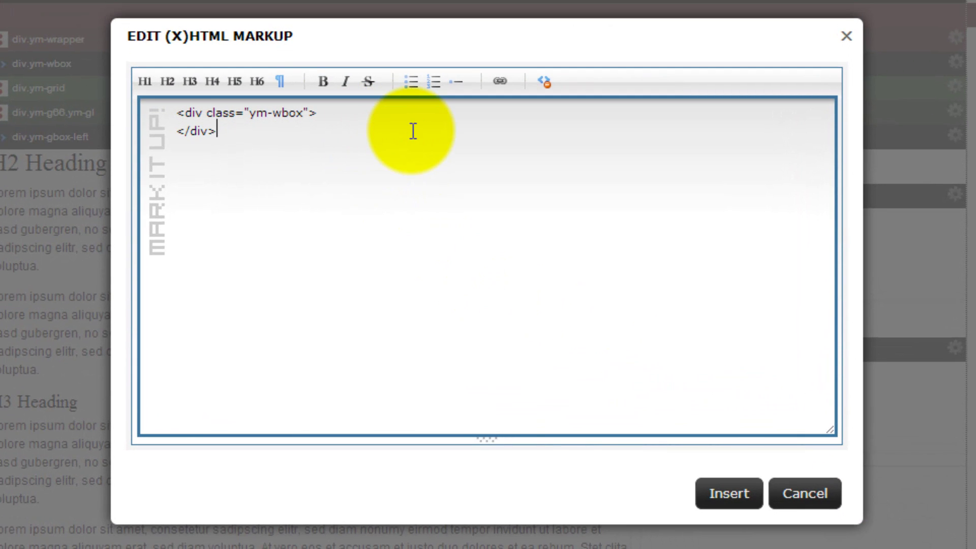
key(Return)
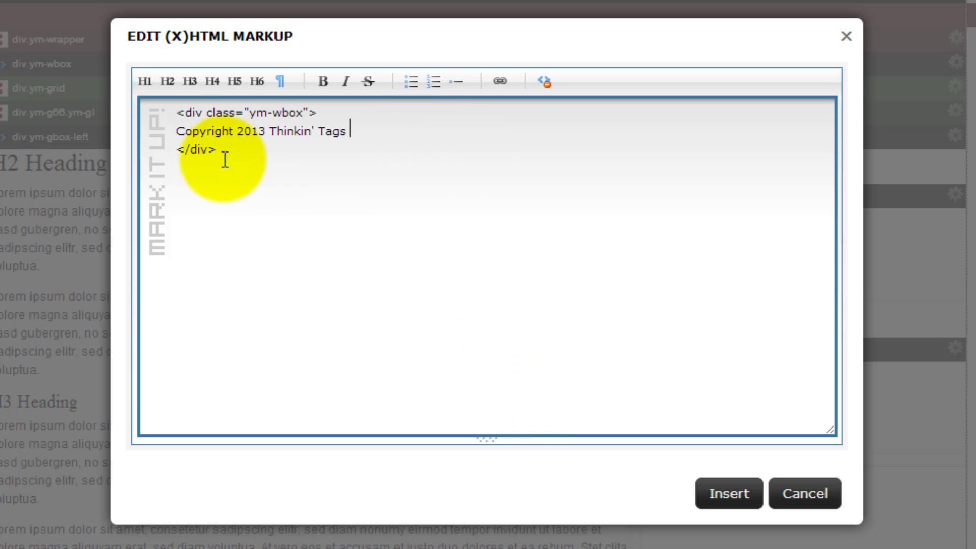
click(177, 136)
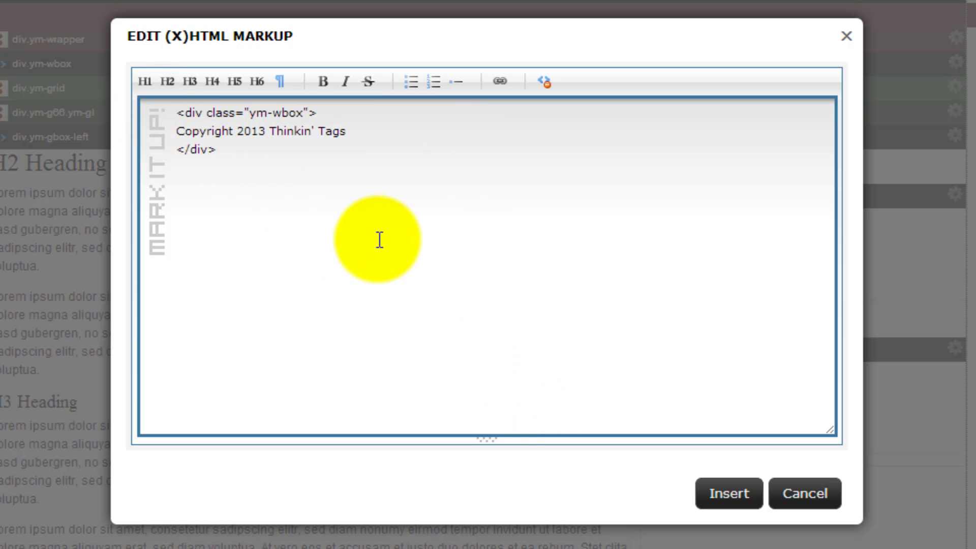
text(<p>Cop)
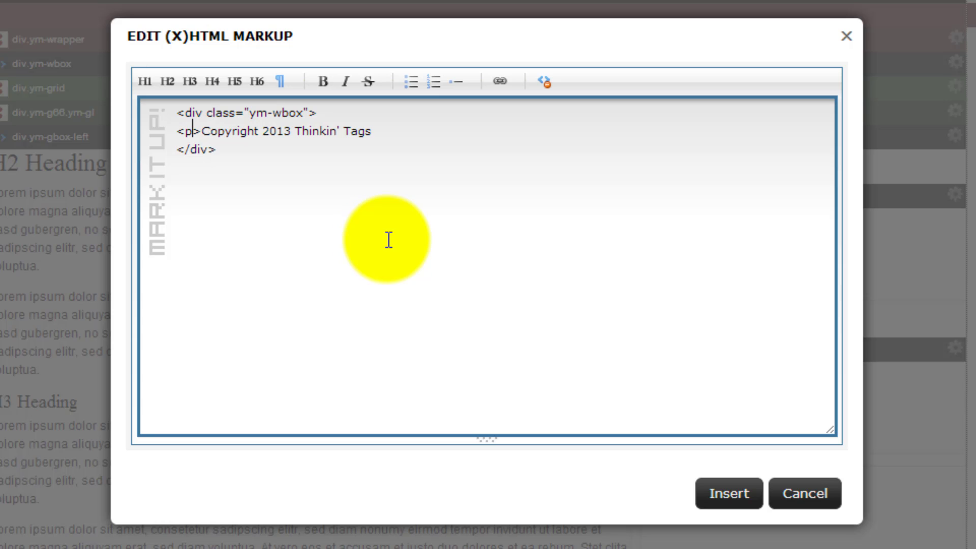
click(397, 130)
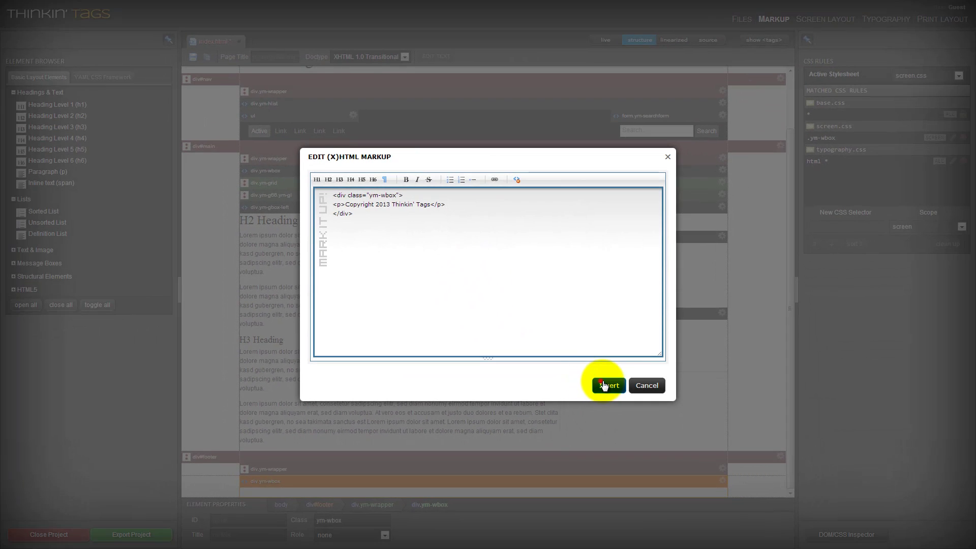
click(729, 493)
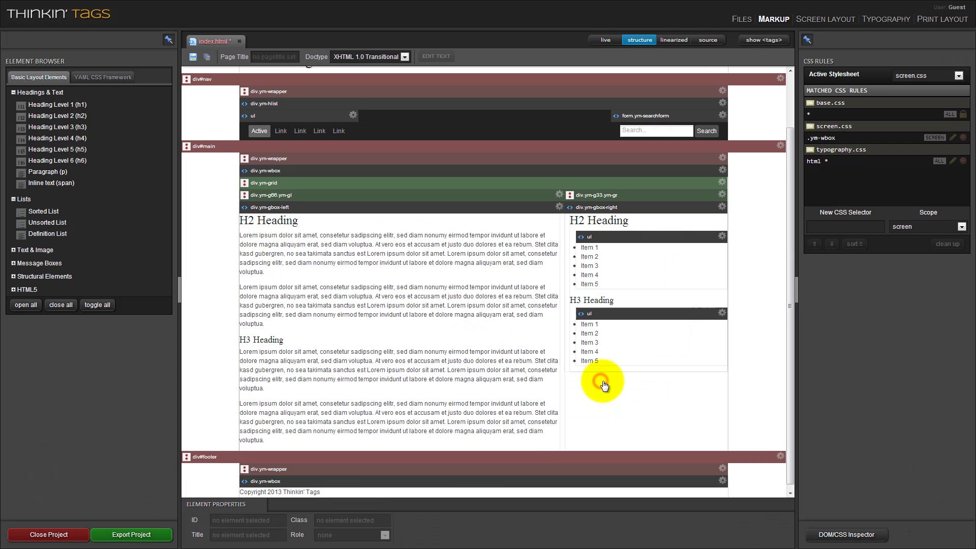
- Select the body element and move div#header below div#nav and further down below div#main
scroll(399, 386, down, 1)
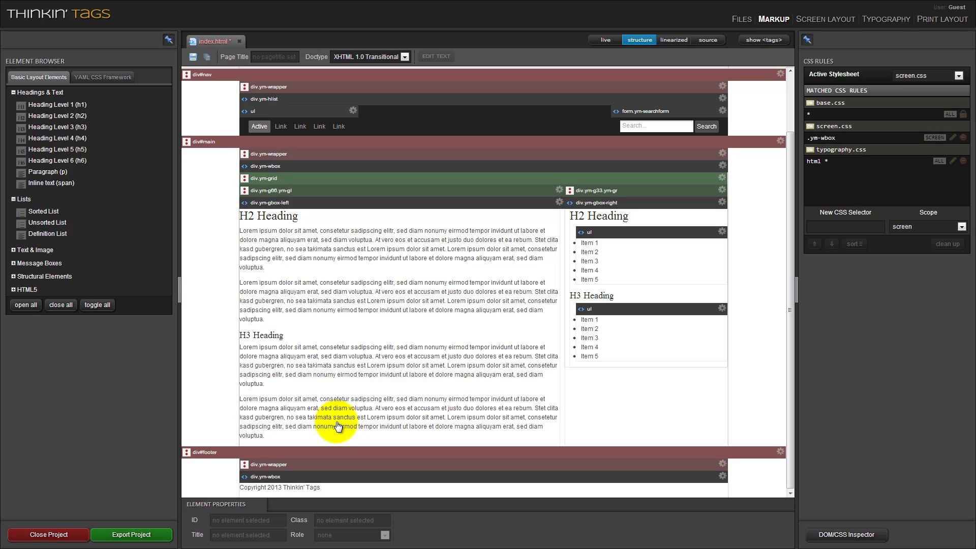
scroll(359, 376, up, 3)
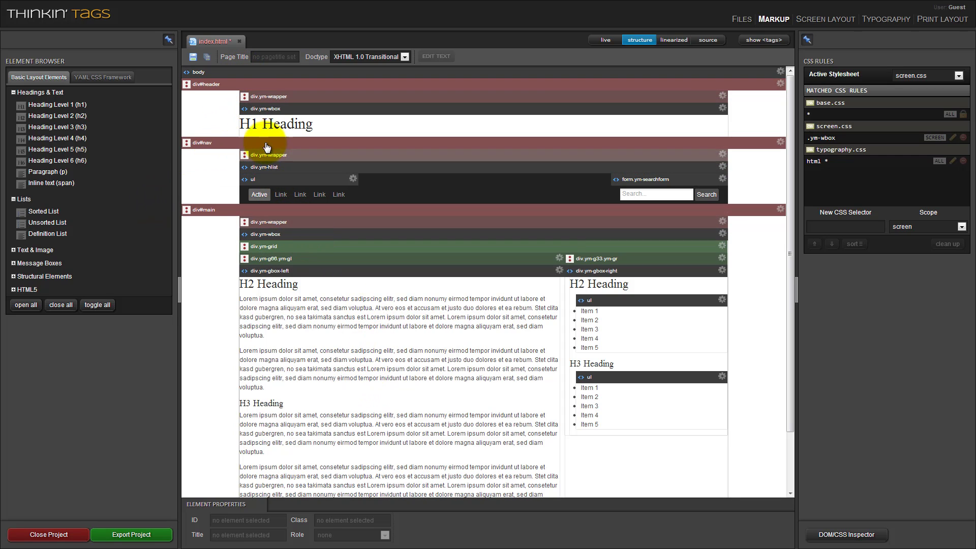
click(241, 80)
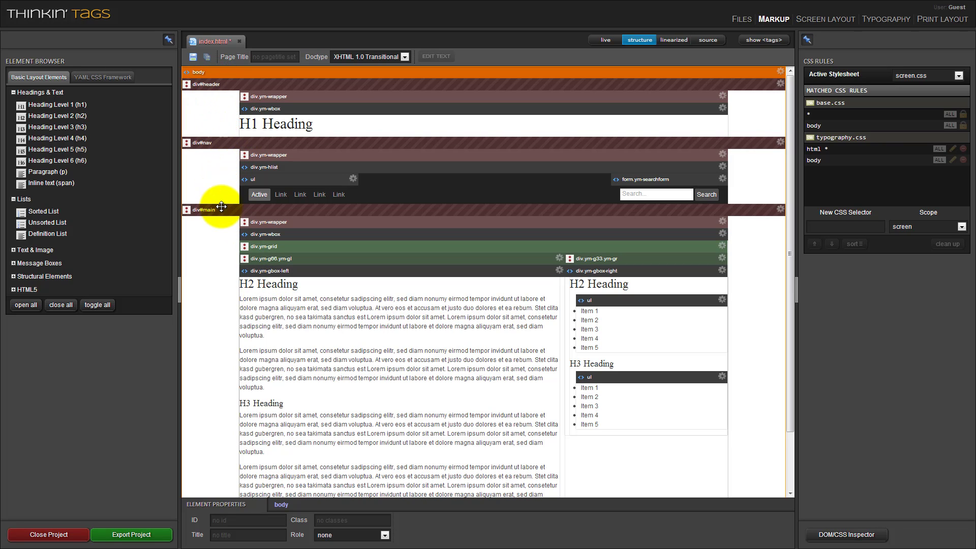
scroll(224, 219, down, 3)
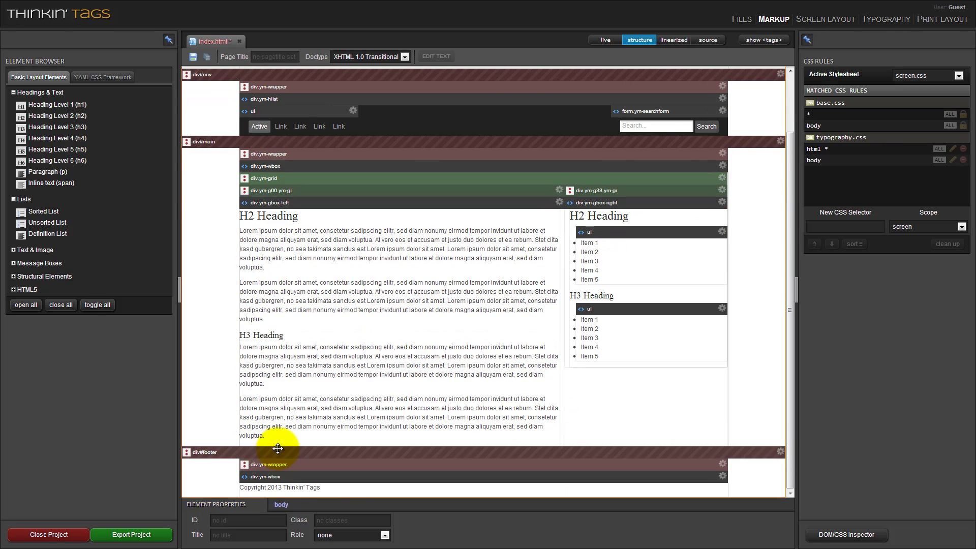
scroll(277, 448, up, 3)
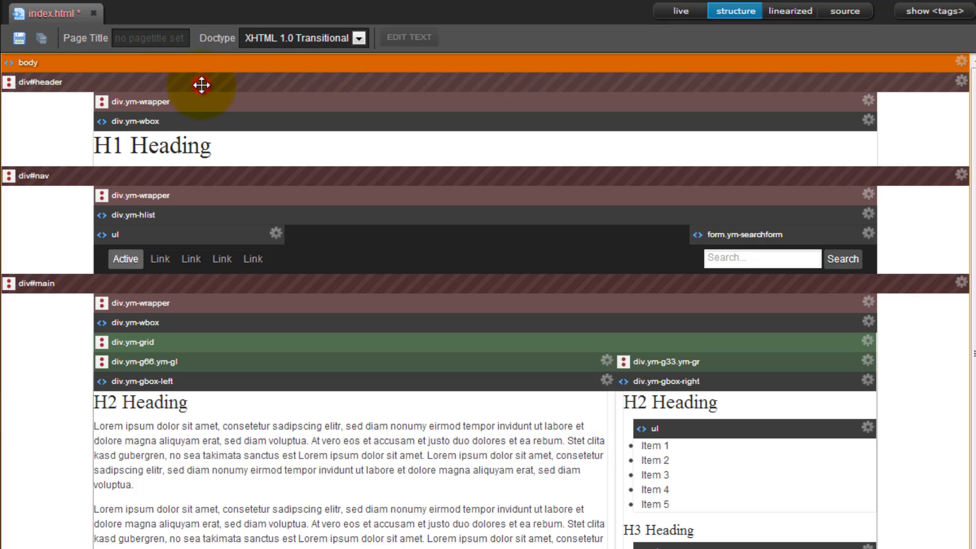
drag(200, 83, 179, 163)
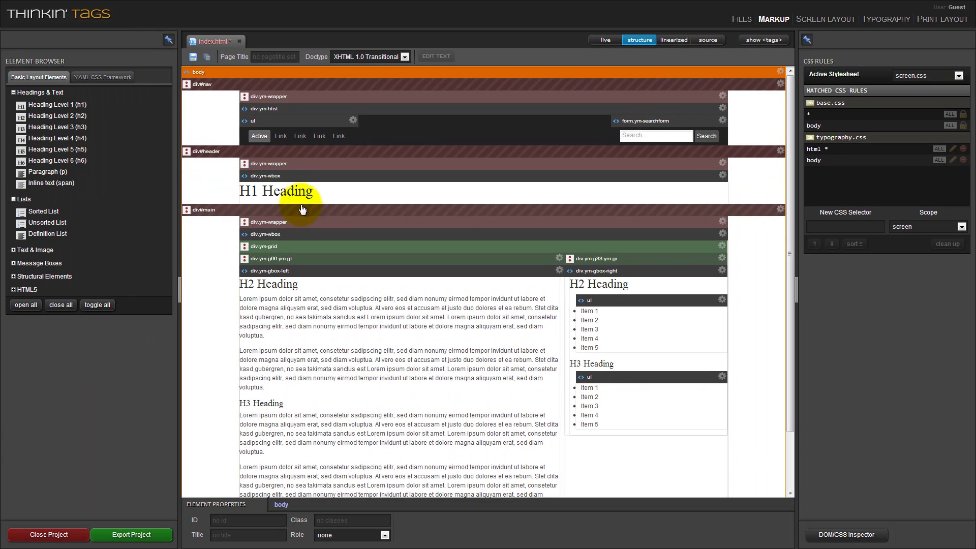
drag(277, 209, 285, 99)
drag(318, 390, 312, 96)
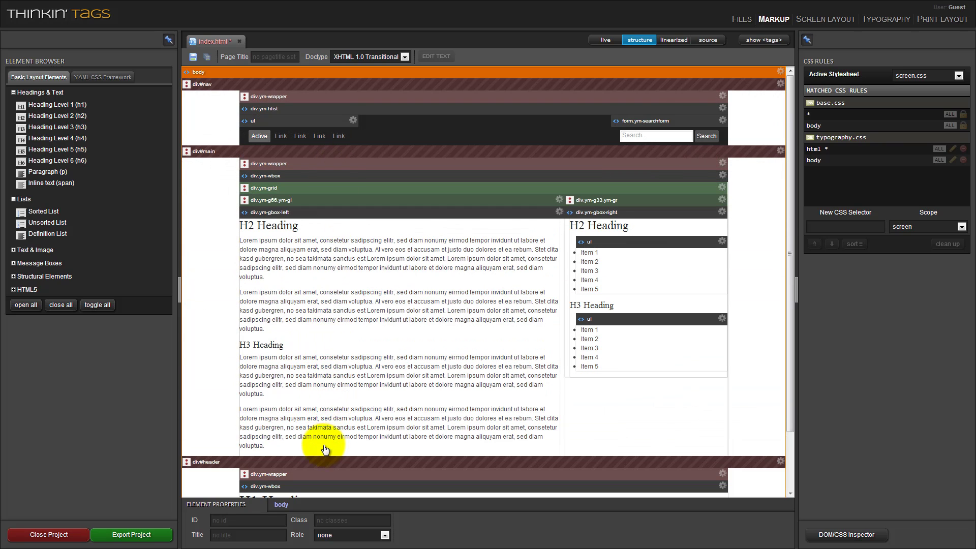
- Move div#header back above div#main and return it to its original place above div#nav
scroll(321, 432, down, 3)
drag(326, 389, 325, 205)
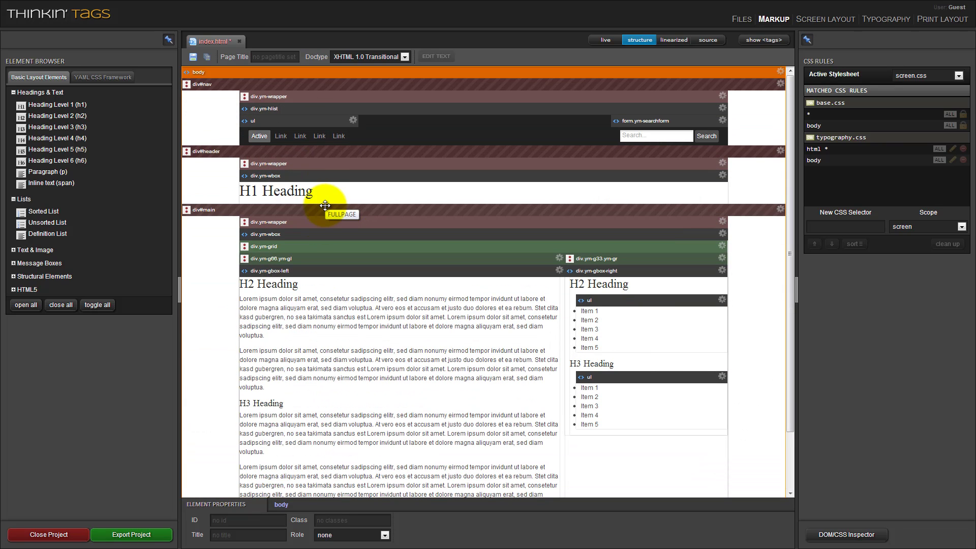
click(301, 146)
drag(302, 147, 317, 232)
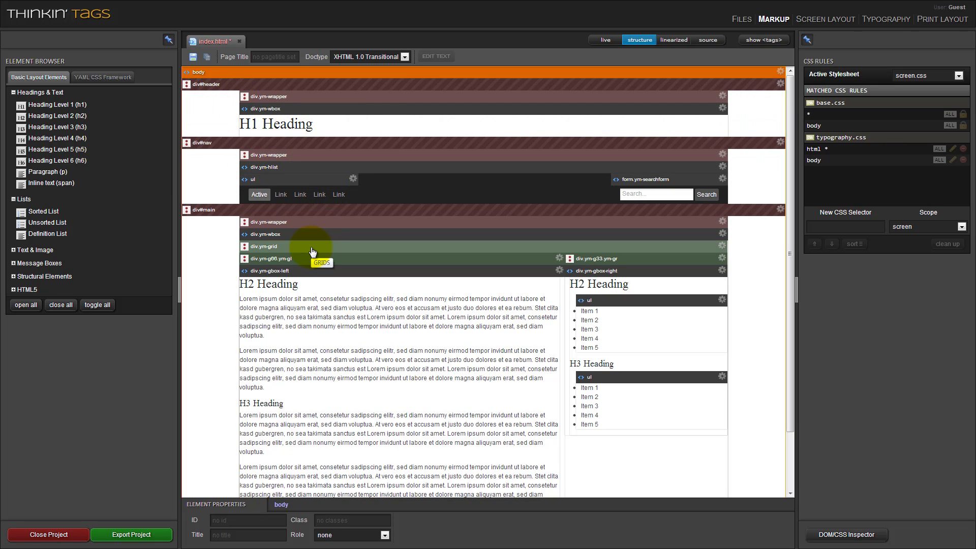
scroll(325, 270, down, 2)
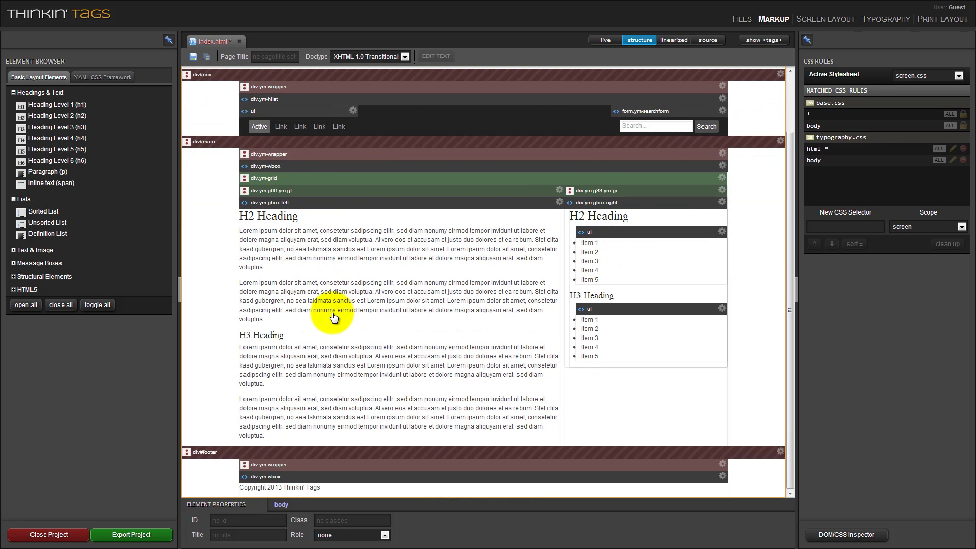
scroll(330, 315, up, 2)
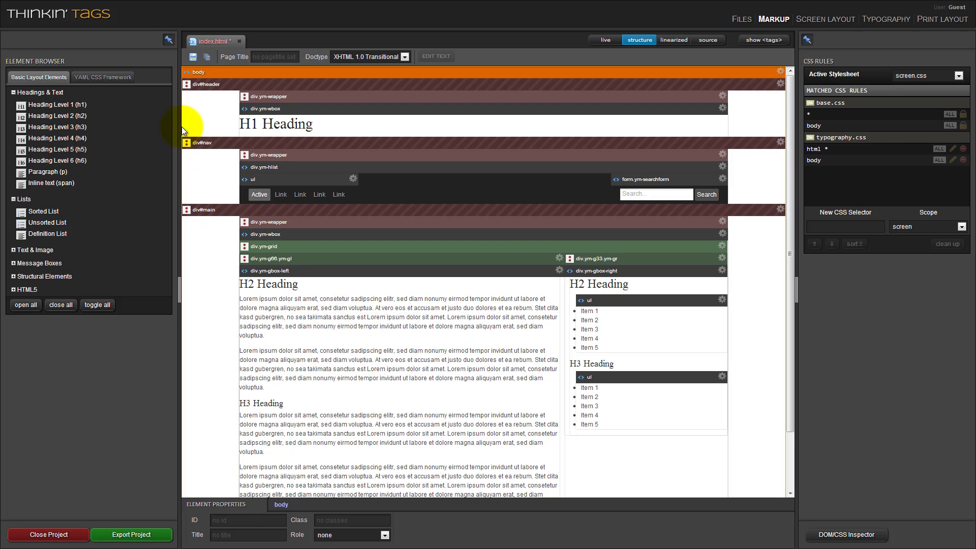